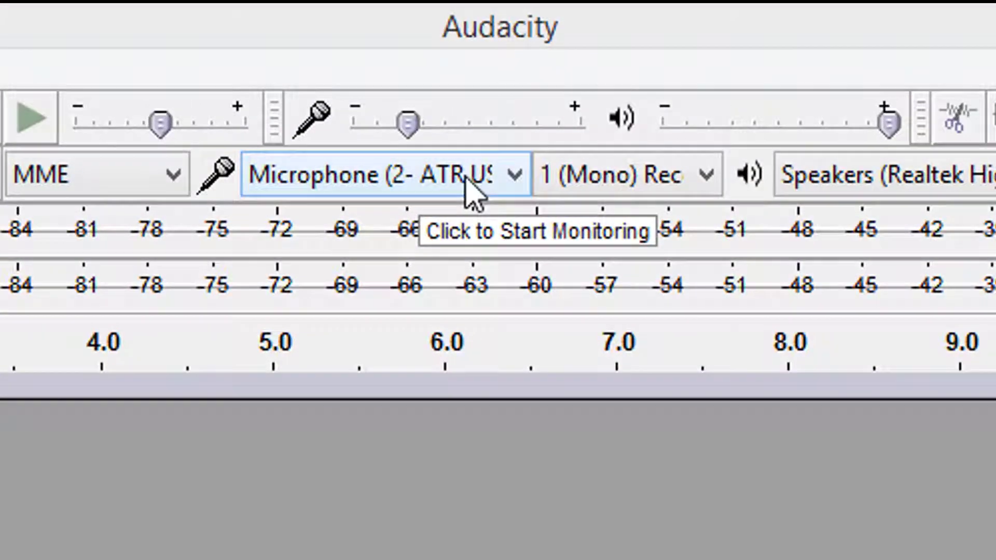
# Choose the Microphone (2- ATR USB) as the recording device and start monitoring the recording level.
pyautogui.click(469, 187)
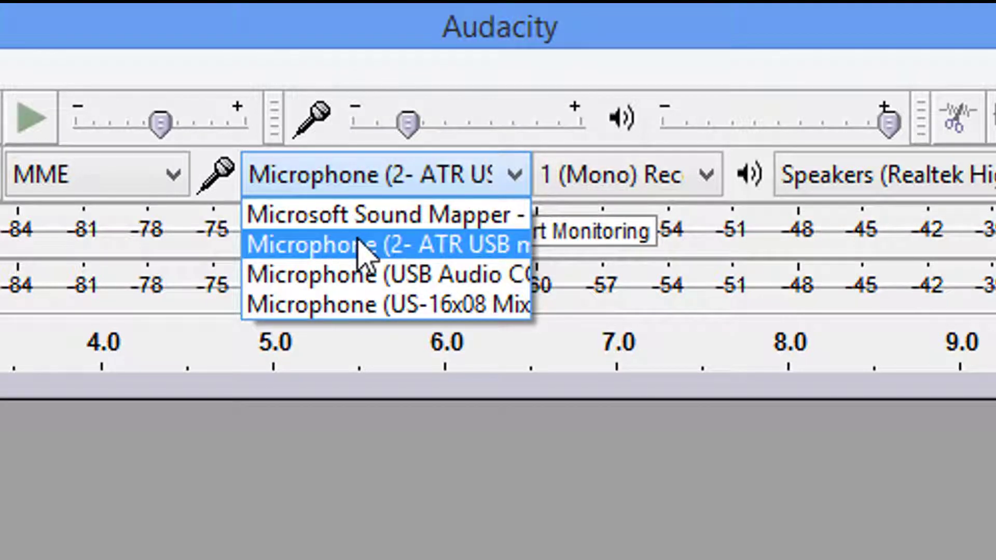
pyautogui.click(362, 251)
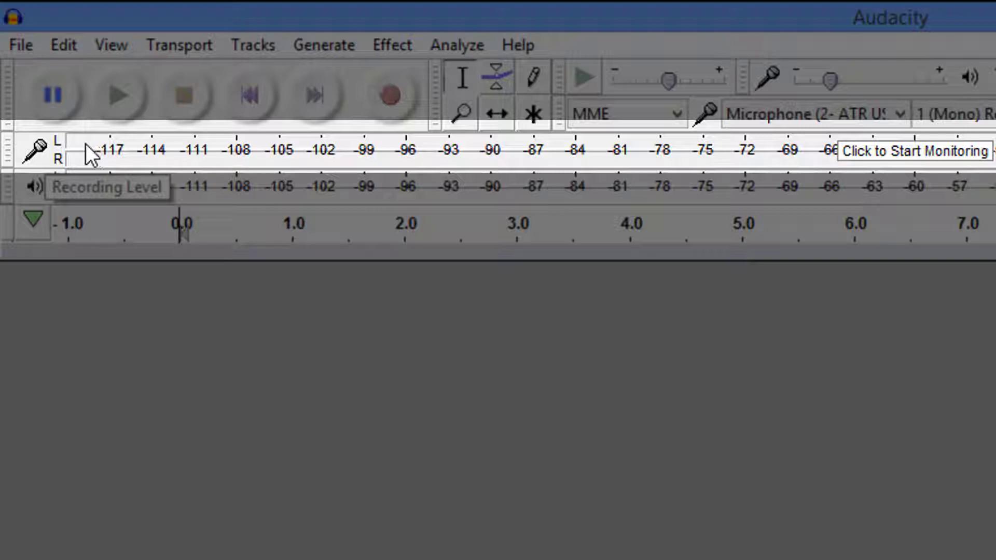
pyautogui.click(85, 144)
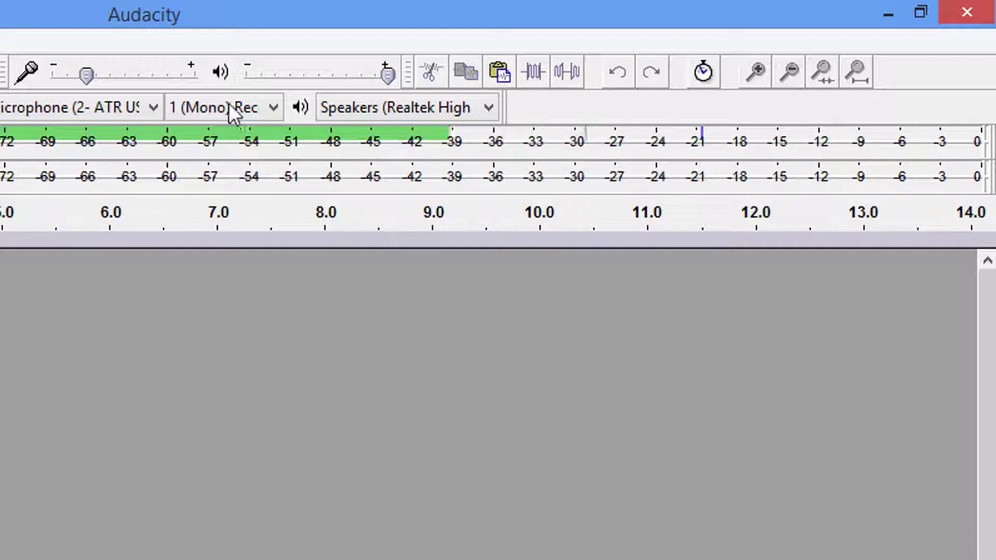
# Raise the recording volume in stages to about 70 percent of its range.
pyautogui.moveTo(45, 72)
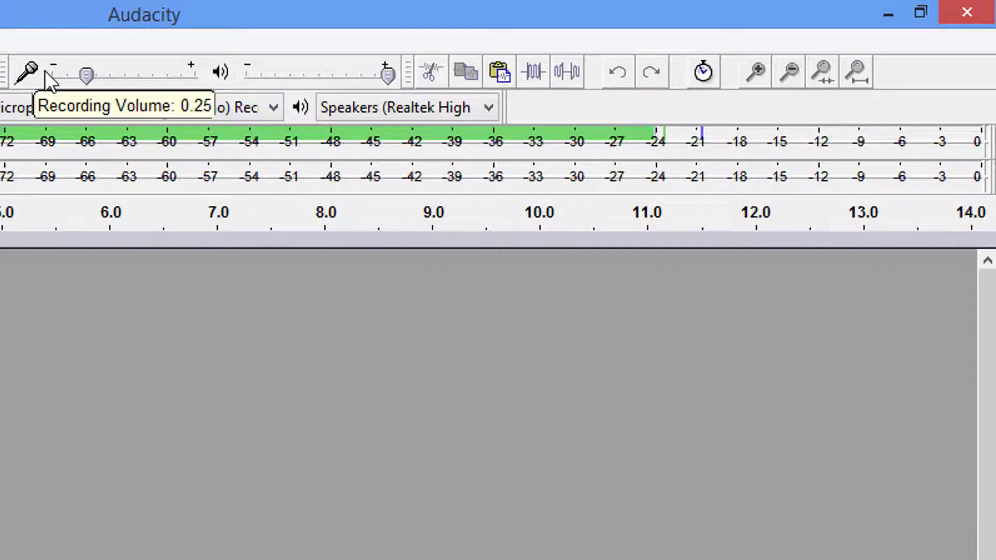
pyautogui.click(111, 74)
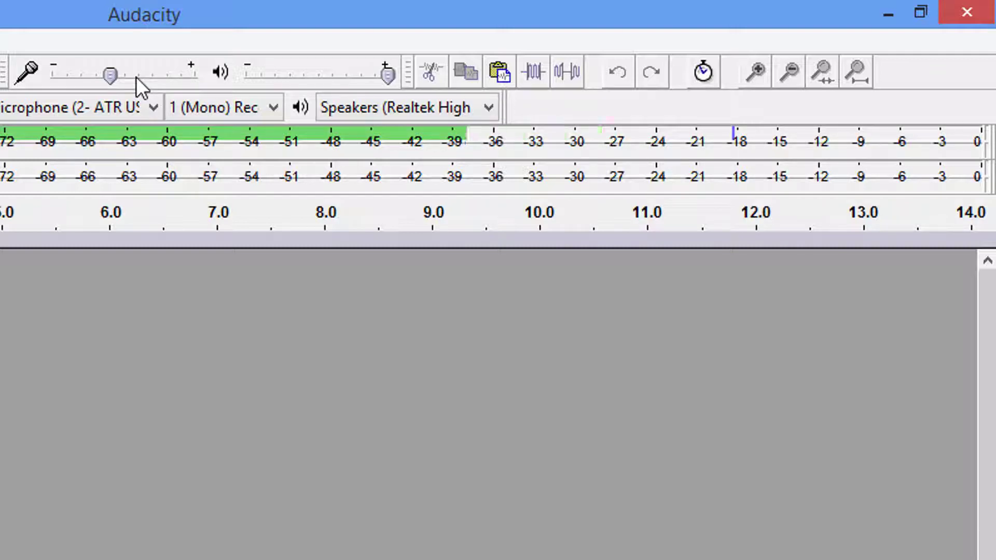
pyautogui.click(130, 77)
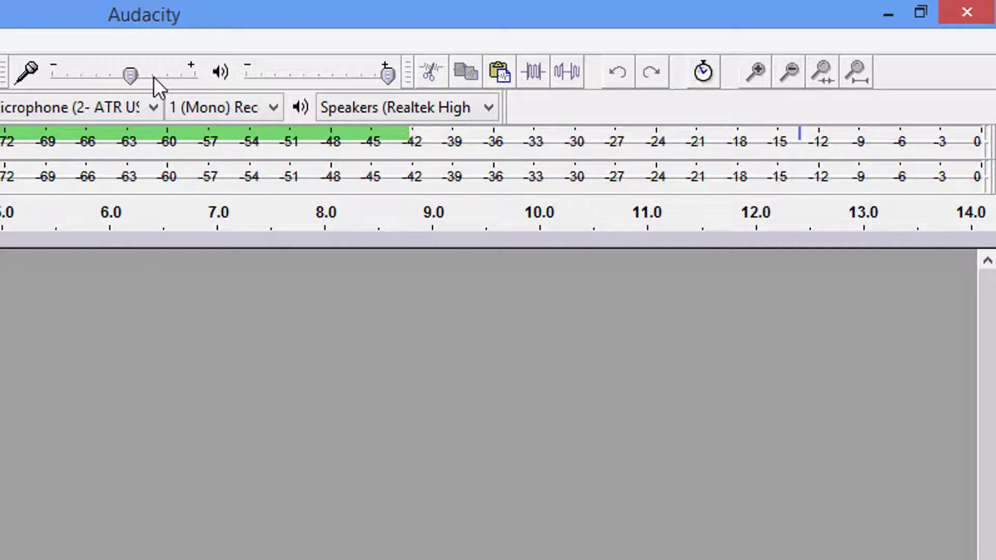
pyautogui.click(153, 77)
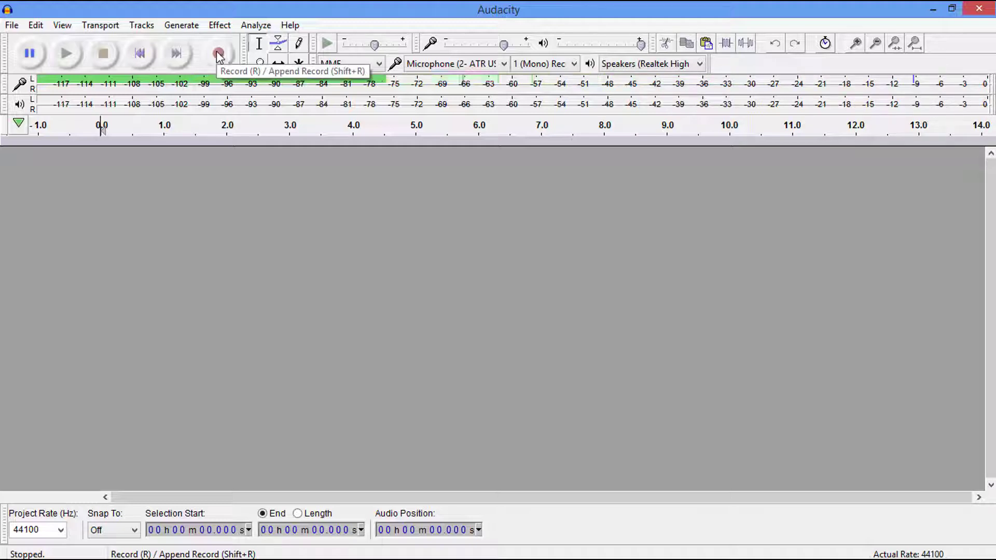
# Record a mono voice track of about 1 minute 18 seconds, stop recording, and return to its beginning.
pyautogui.click(219, 54)
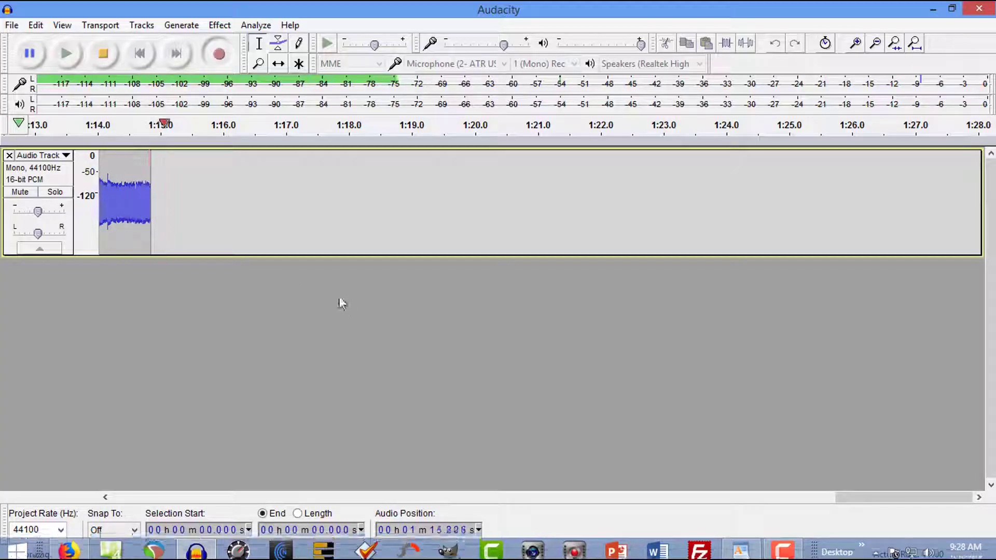
pyautogui.click(105, 53)
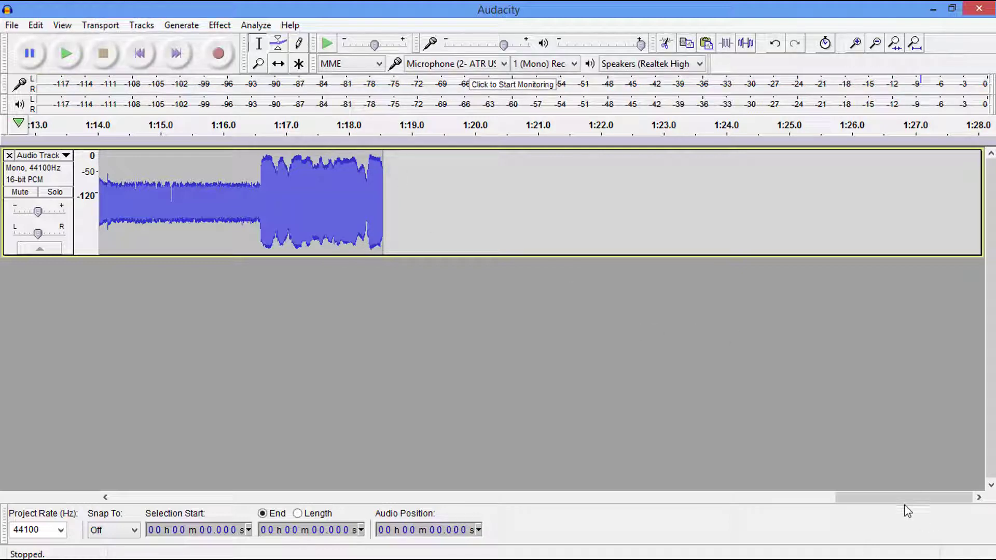
pyautogui.moveTo(904, 503); pyautogui.dragTo(216, 500)
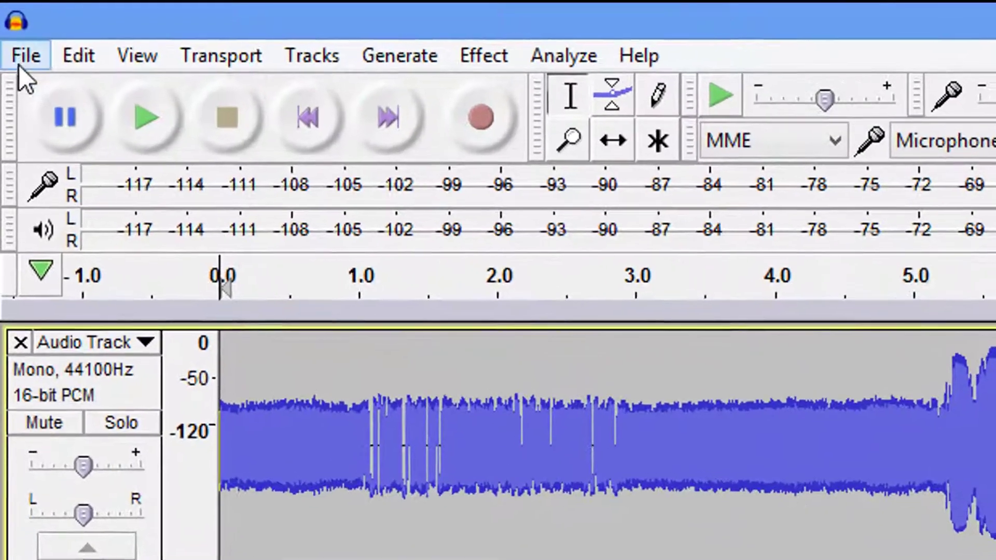
# Save the project as "LV 1 Min Test" in the Audacity folder.
pyautogui.click(20, 63)
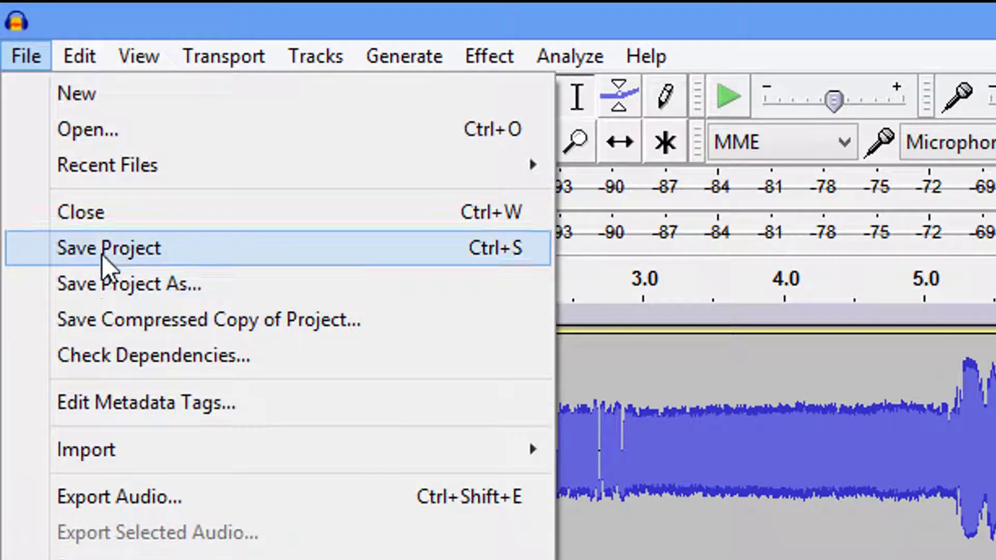
pyautogui.click(102, 254)
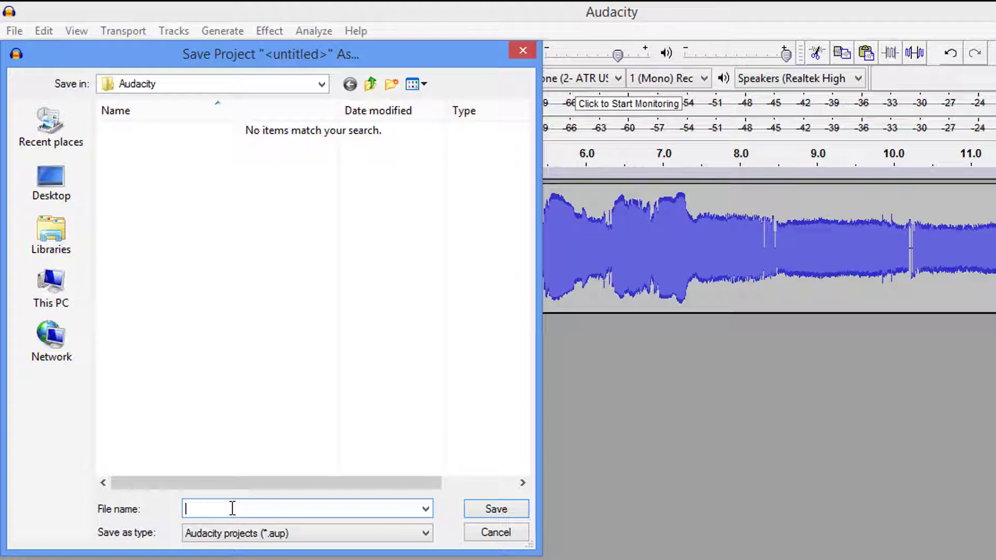
pyautogui.write('LV 1 Min Test')
pyautogui.click(502, 514)
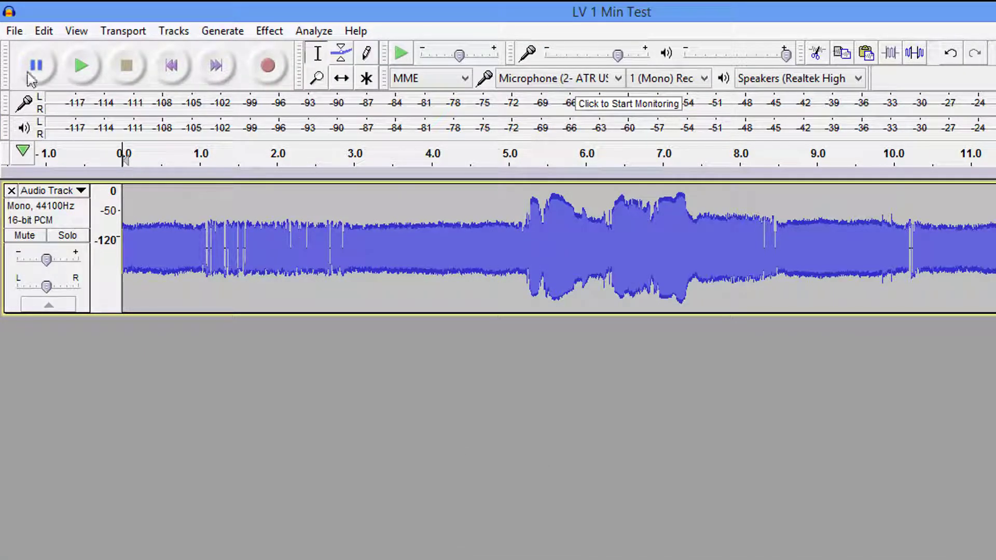
# Export the recording to the Audacity Projects folder as "LV 1 Min Test" in WAV (Microsoft) signed 16-bit PCM format.
pyautogui.click(16, 32)
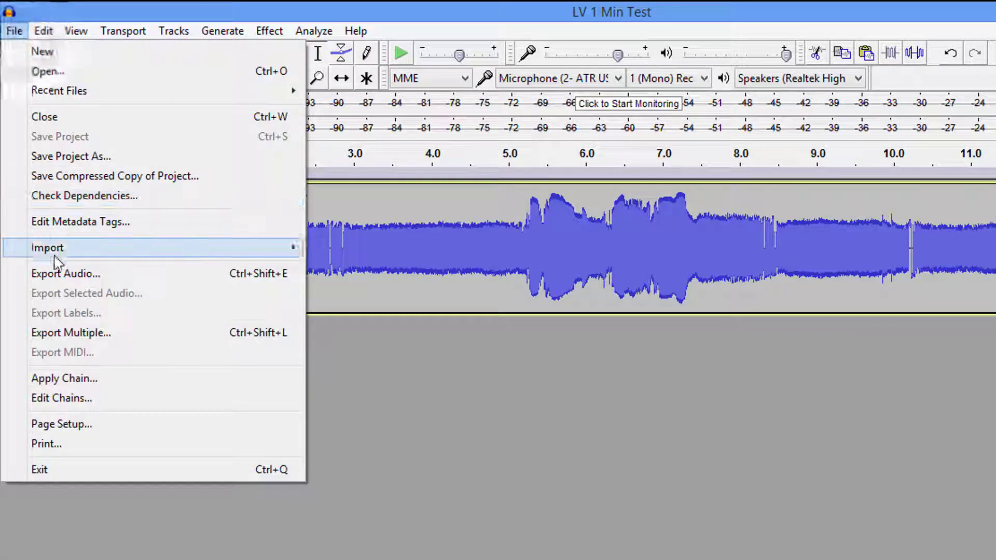
pyautogui.click(58, 274)
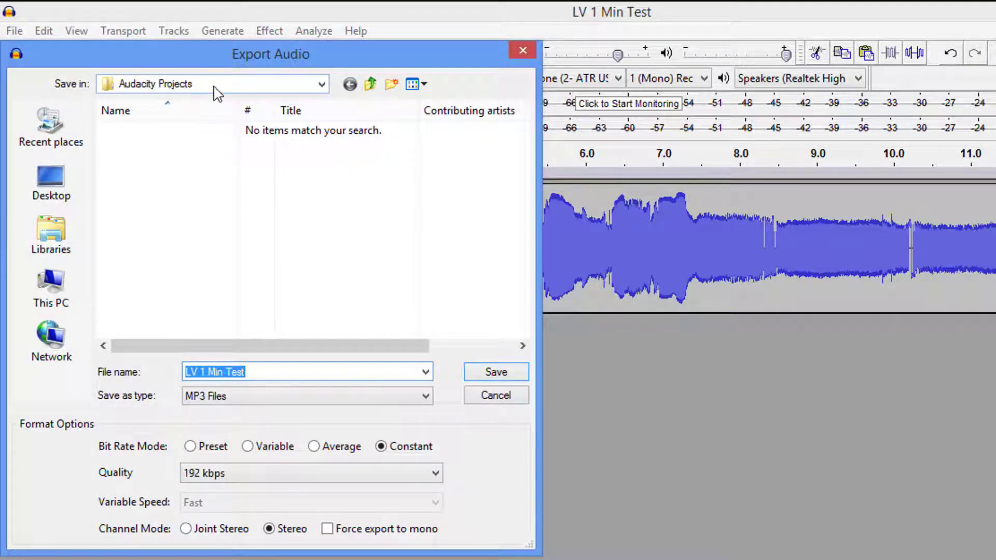
pyautogui.click(270, 397)
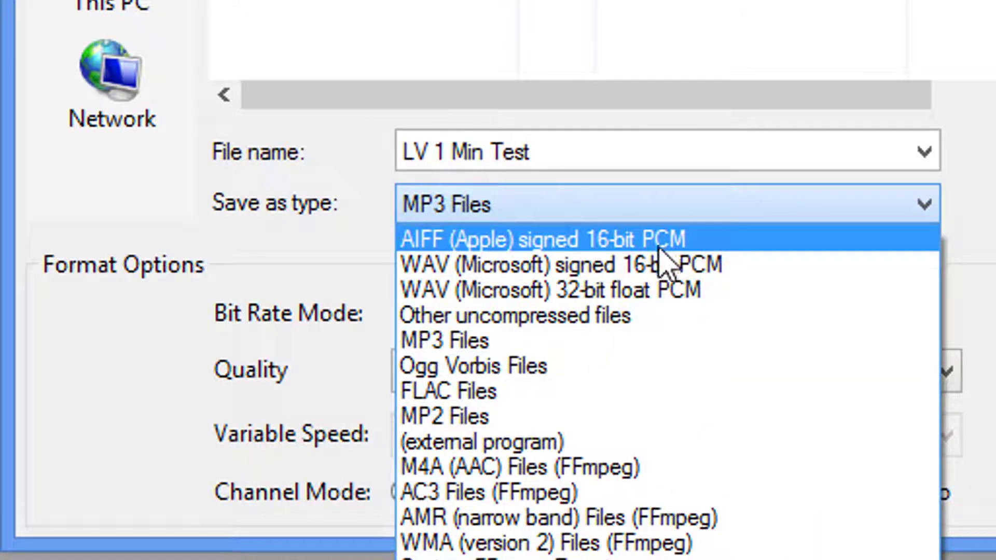
pyautogui.click(716, 263)
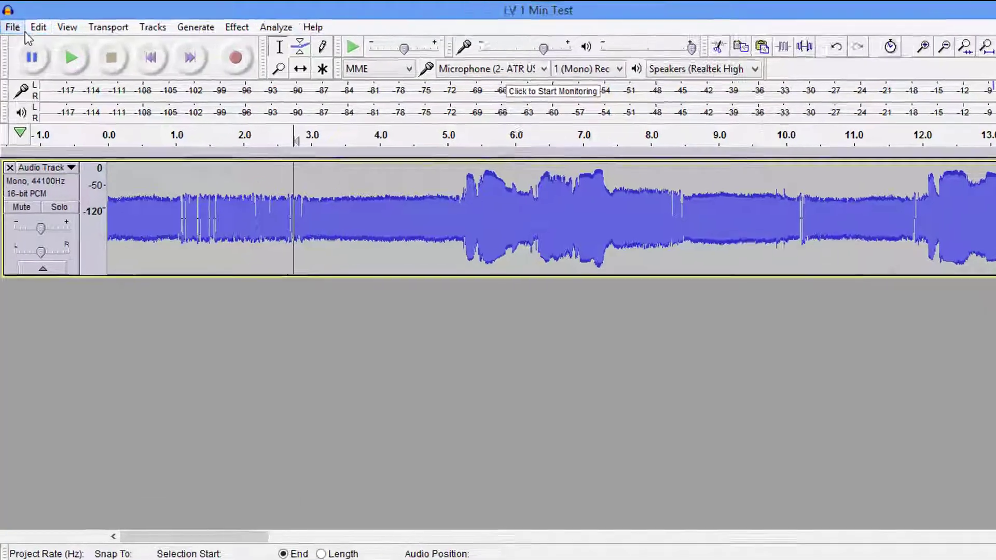
pyautogui.click(23, 30)
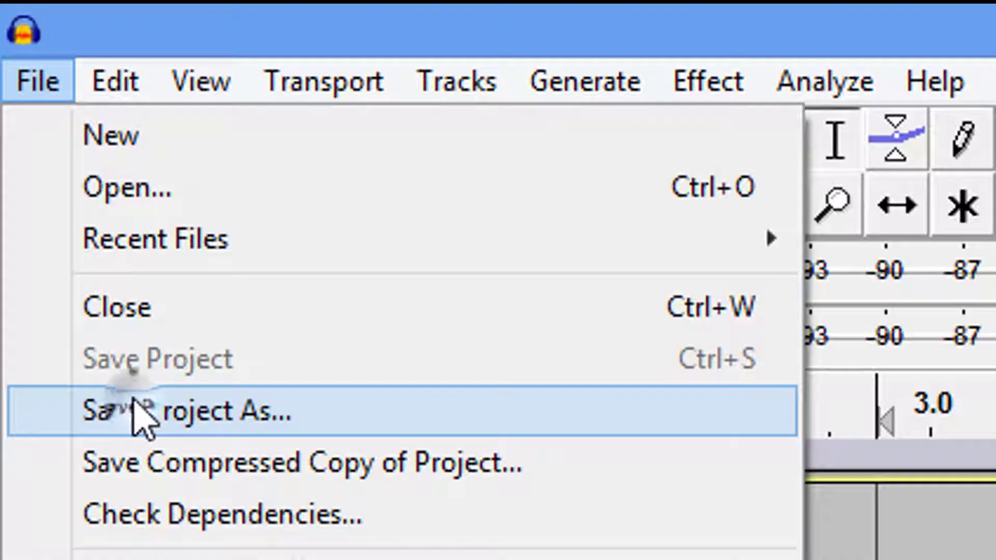
pyautogui.click(134, 400)
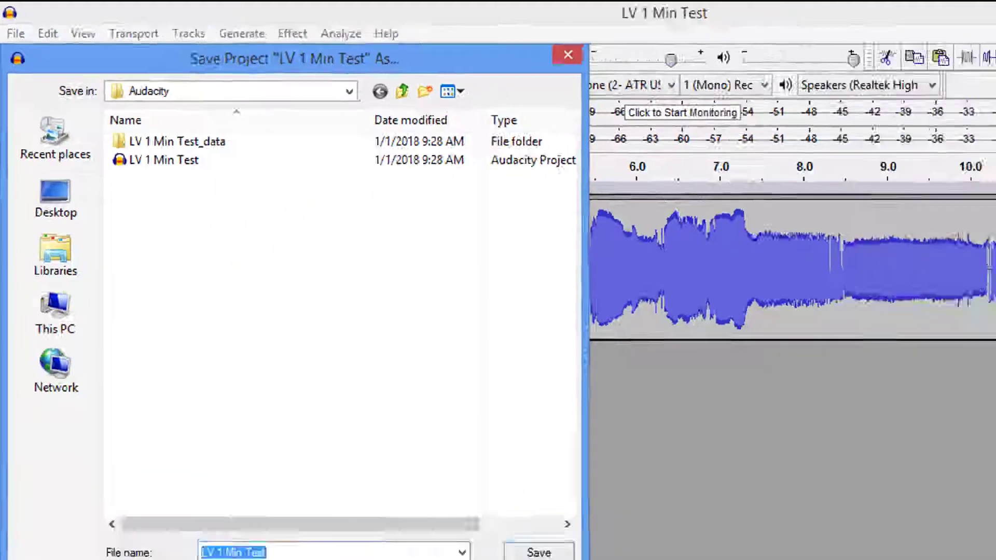
pyautogui.click(405, 434)
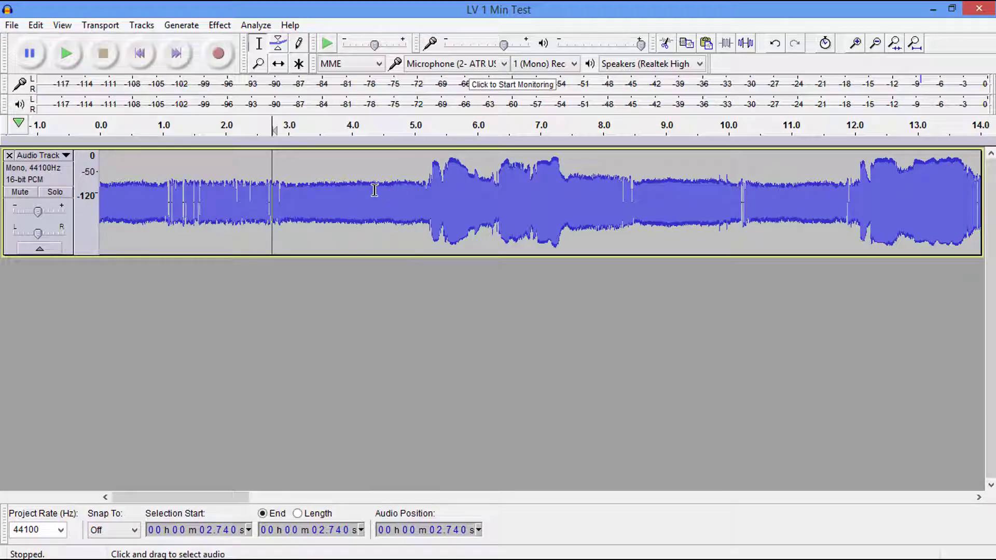
# Delete the quiet opening of the track, from the start to about 4.0 seconds.
pyautogui.click(353, 192)
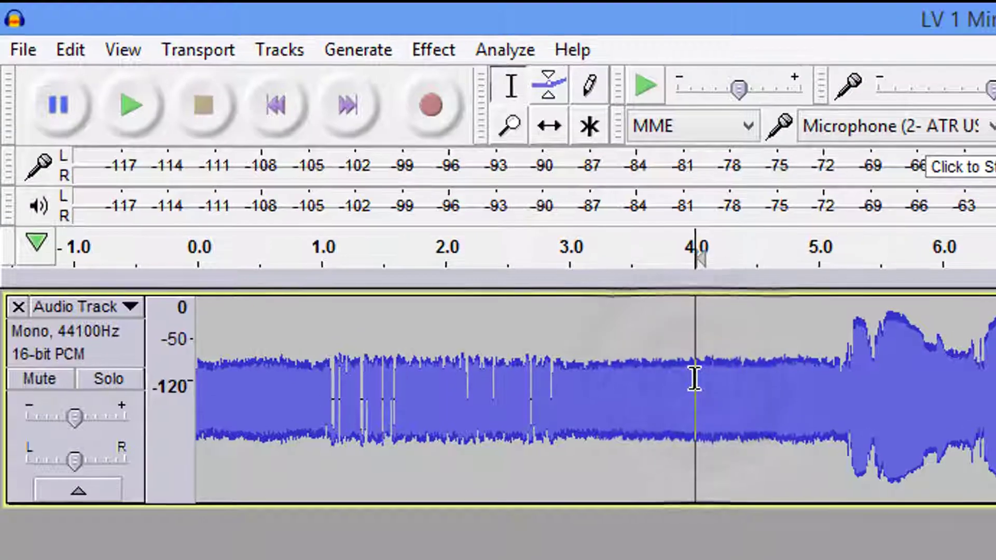
pyautogui.moveTo(695, 378)
pyautogui.mouseDown()
pyautogui.moveTo(373, 400)
pyautogui.moveTo(145, 396)
pyautogui.moveTo(174, 392)
pyautogui.mouseUp()
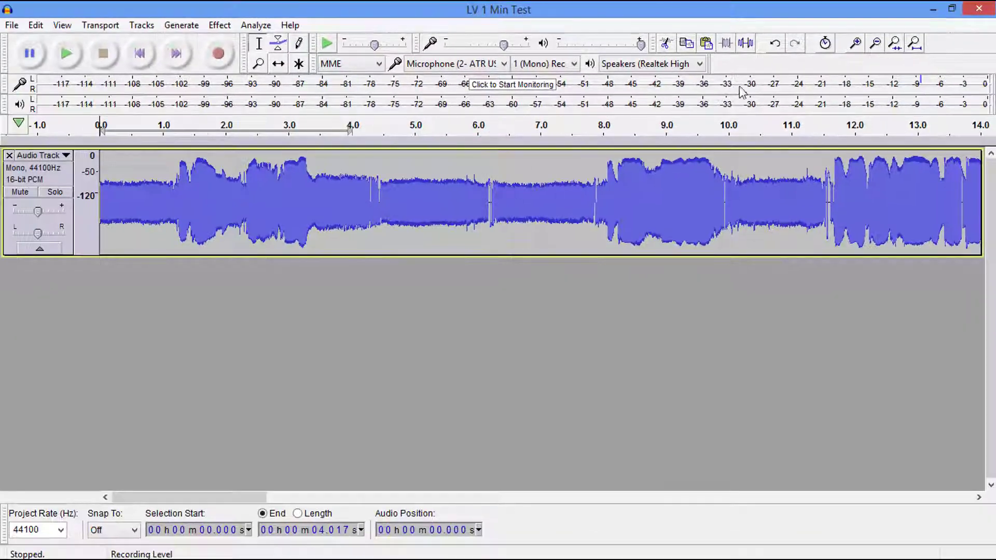
# Cut the end of the track from about 1:12.0 to 1:15.0, past the last audio.
pyautogui.click(875, 43)
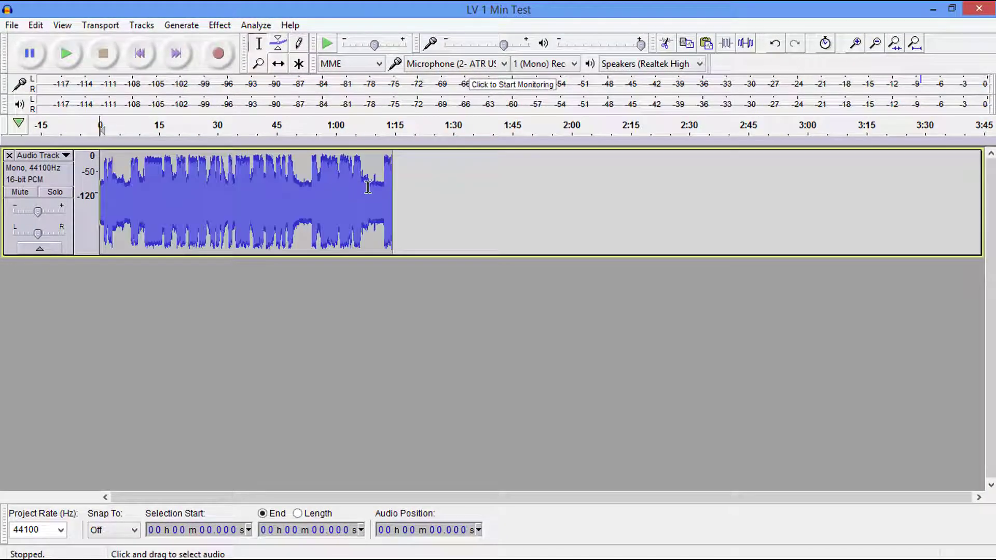
pyautogui.click(370, 184)
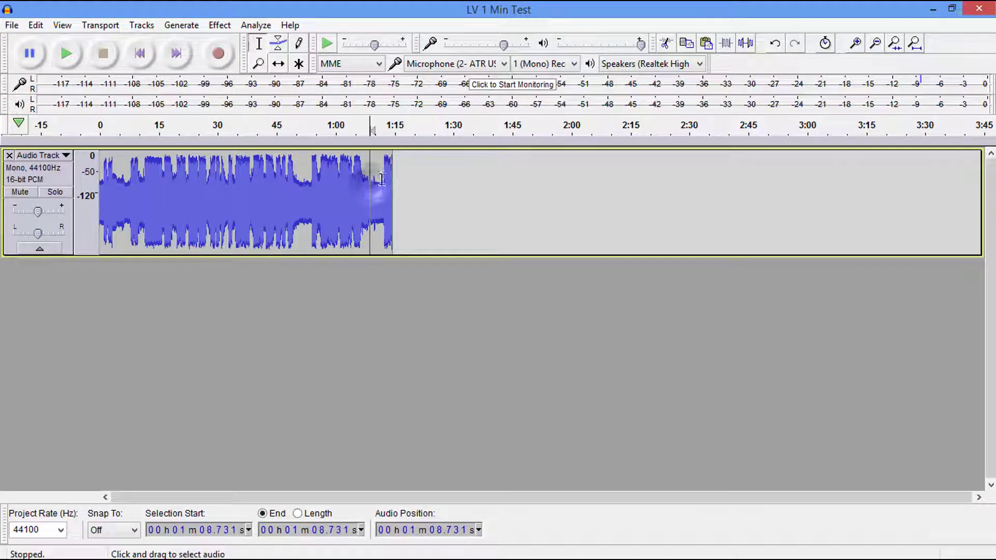
pyautogui.click(857, 44)
pyautogui.click(857, 44)
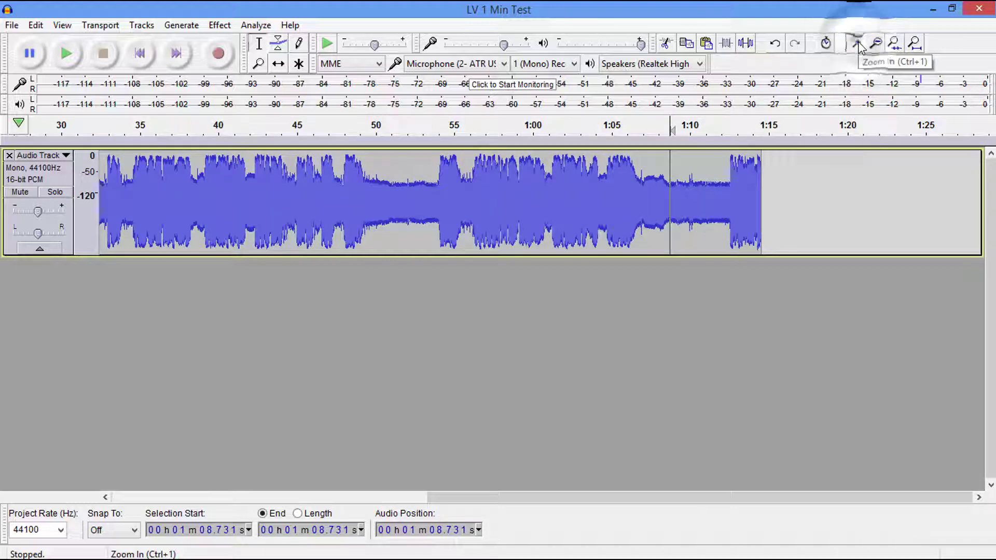
pyautogui.click(857, 44)
pyautogui.click(857, 44)
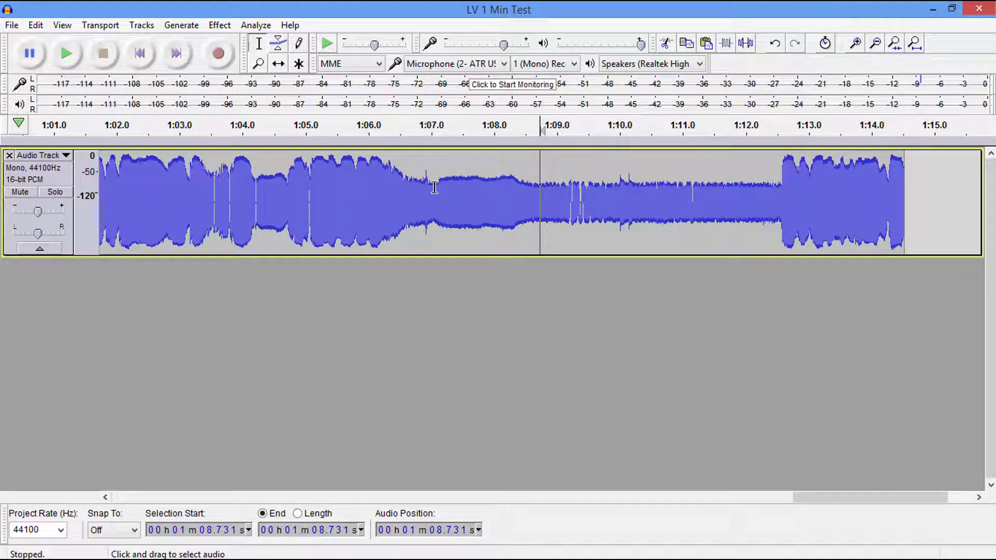
pyautogui.click(435, 188)
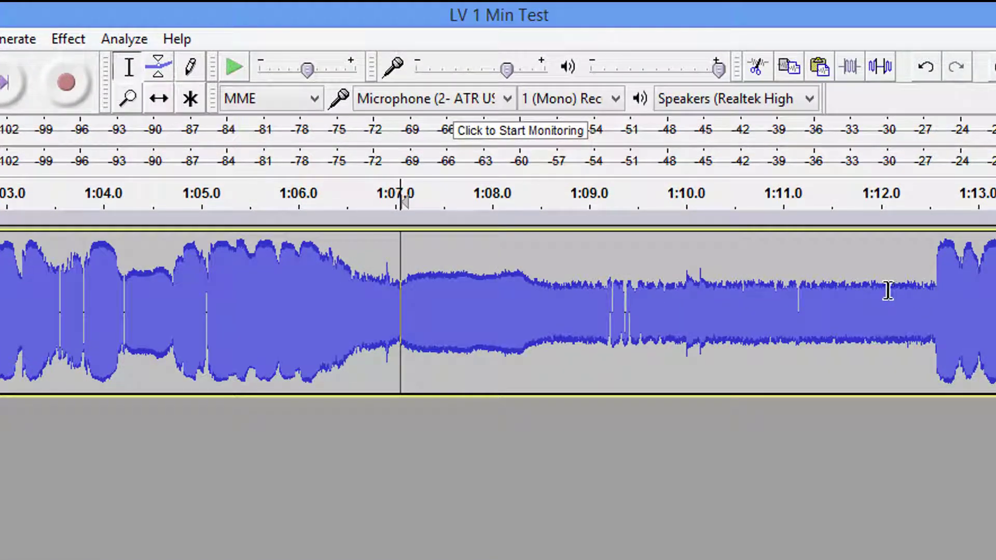
pyautogui.moveTo(888, 291); pyautogui.dragTo(995, 334)
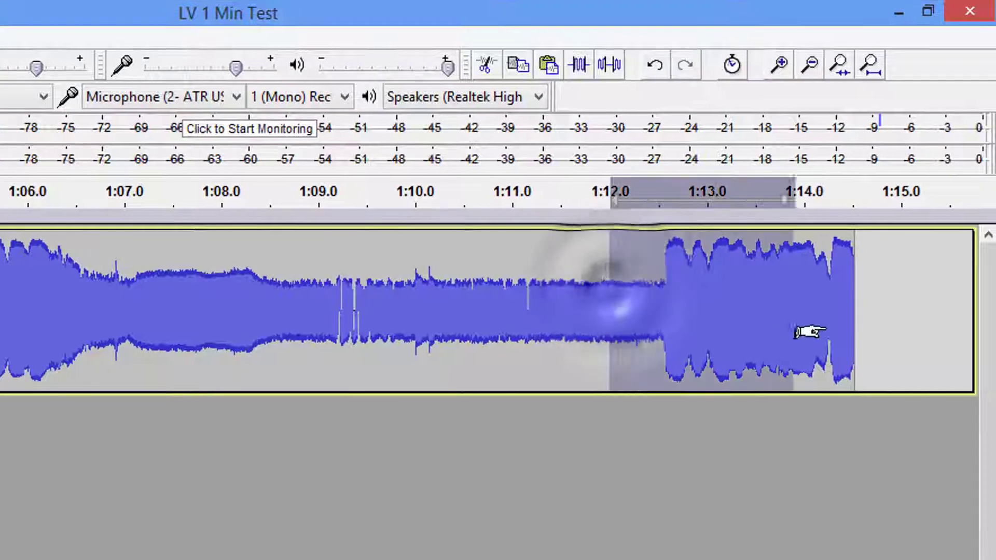
pyautogui.moveTo(809, 332); pyautogui.dragTo(900, 333)
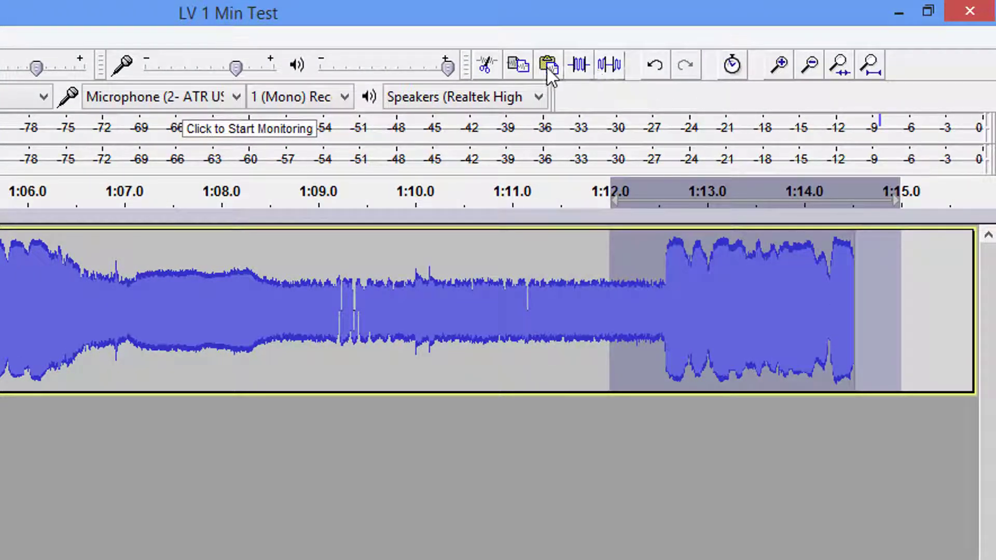
pyautogui.click(486, 65)
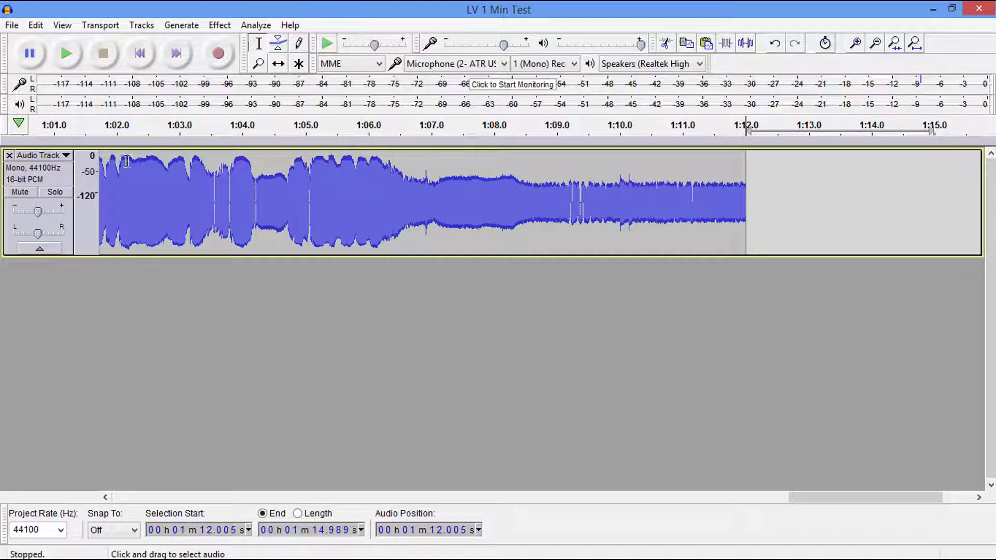
# Save the trimmed project as a separate copy named "LV 1 Min Test-trimed".
pyautogui.click(138, 54)
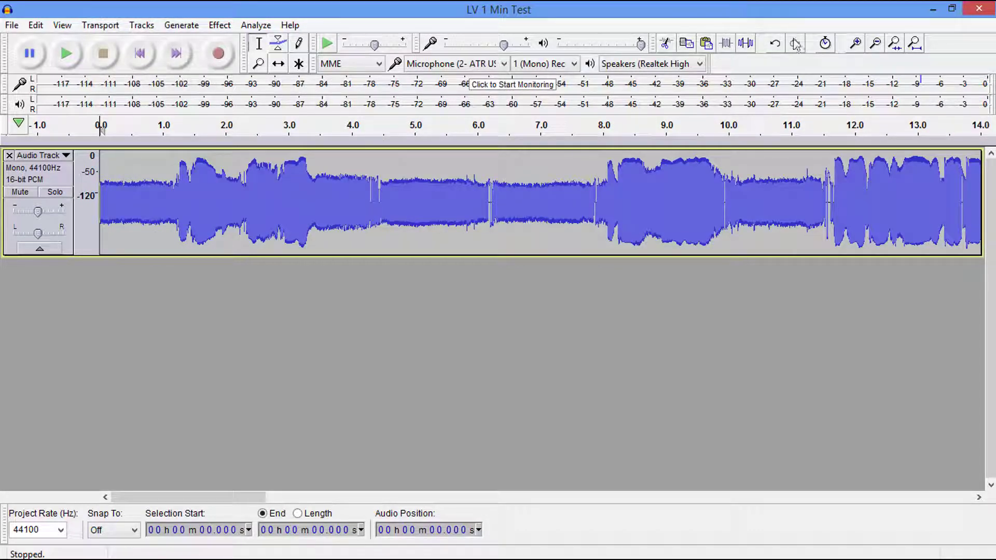
pyautogui.click(873, 43)
pyautogui.click(873, 43)
pyautogui.click(873, 44)
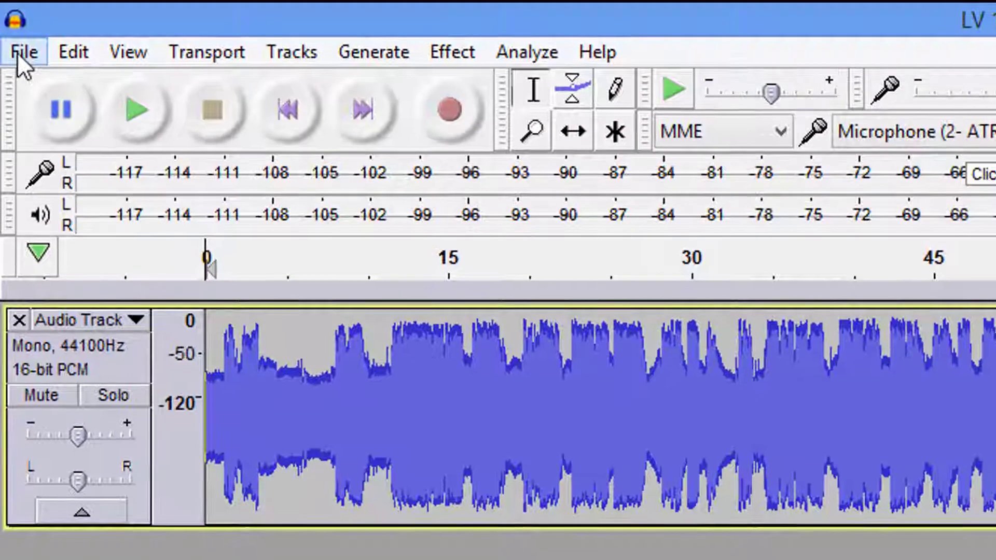
pyautogui.click(14, 31)
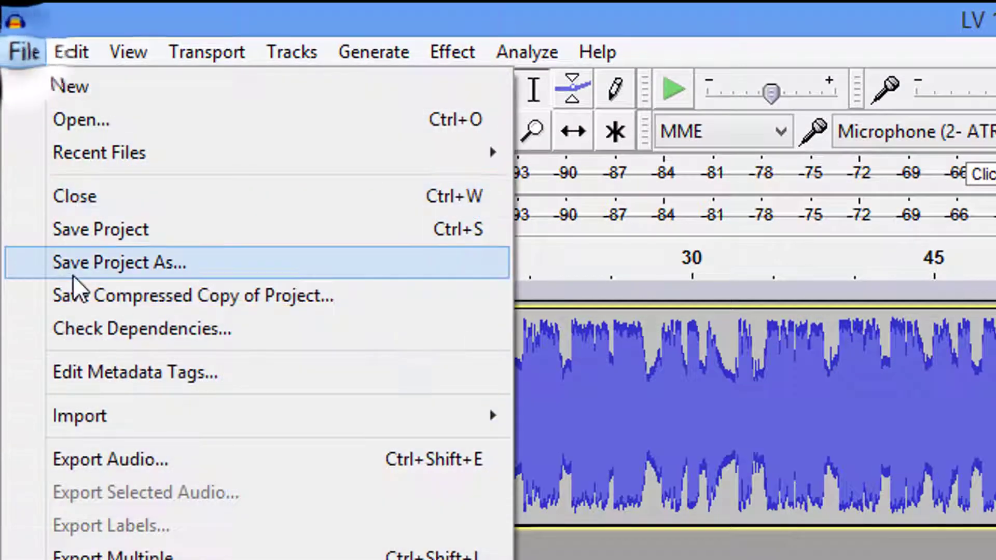
pyautogui.click(92, 264)
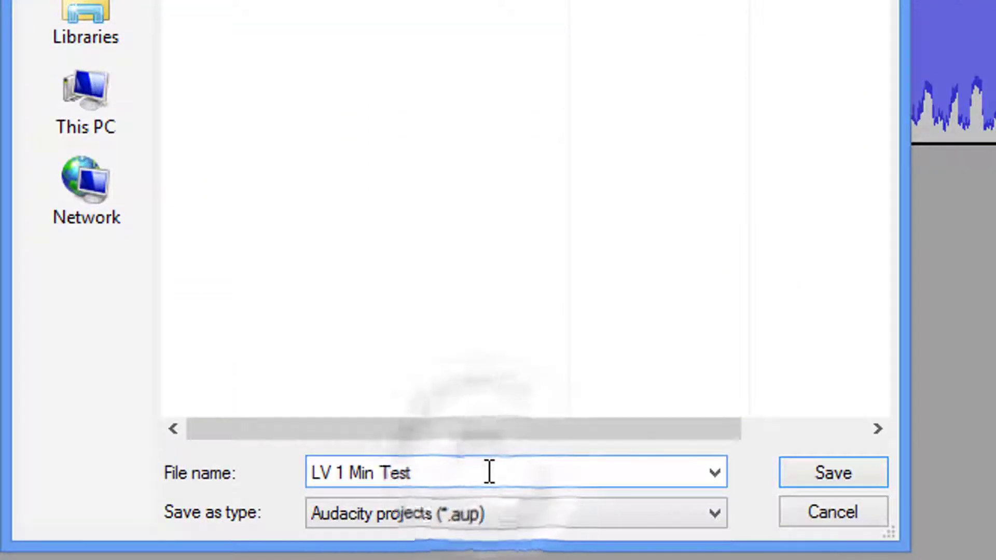
pyautogui.write('-tr')
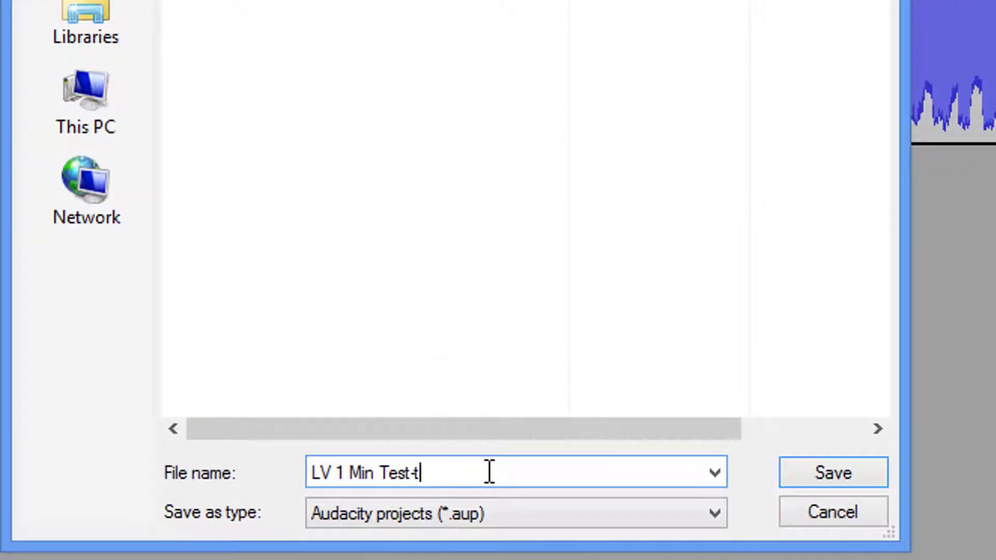
pyautogui.write('imed')
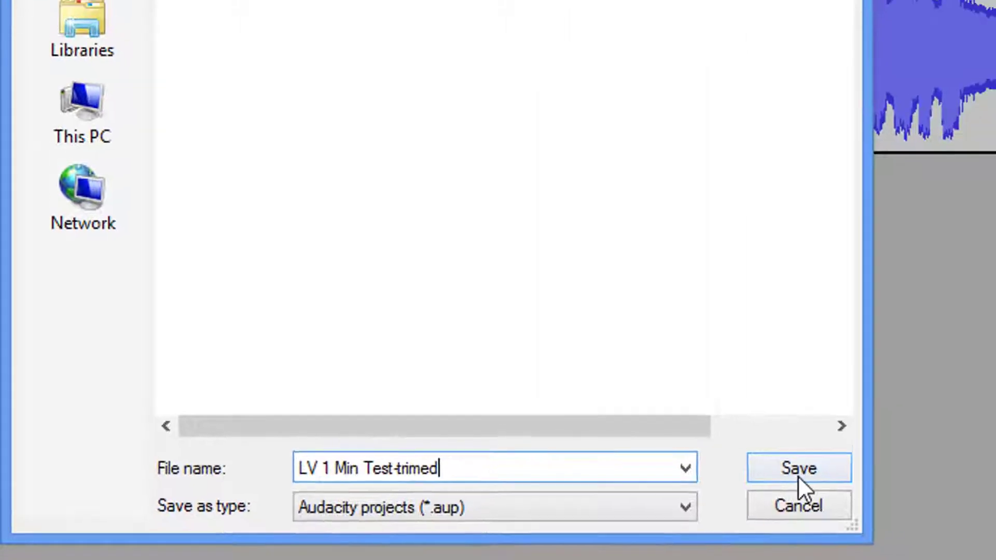
pyautogui.click(799, 474)
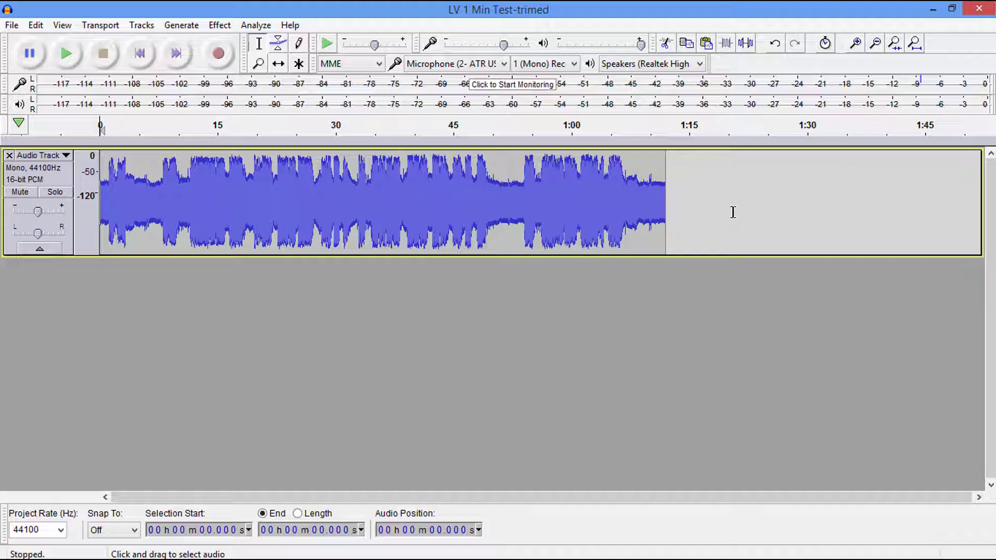
# Run the ReplayGain plug-in in Analyze mode on the whole trimmed track and close its result.
pyautogui.click(482, 215)
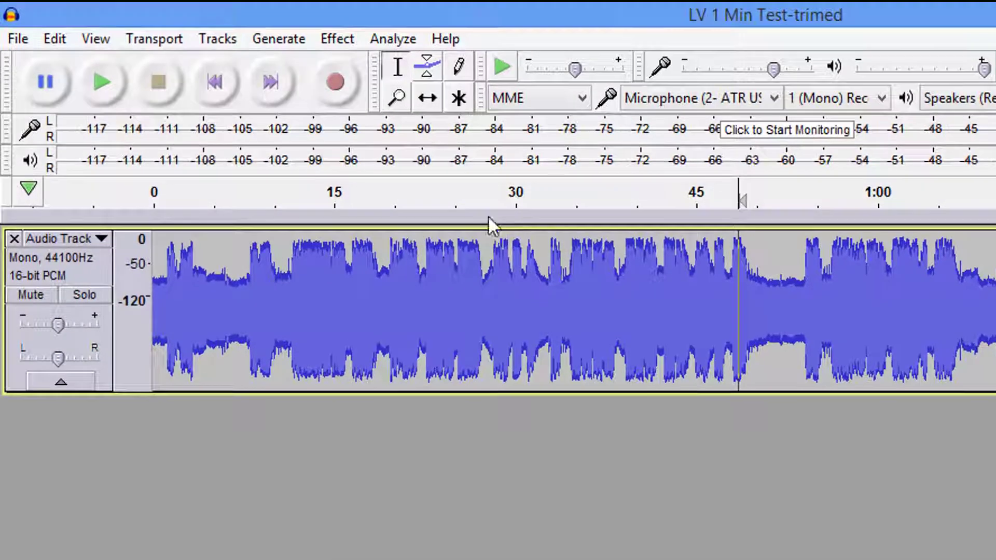
pyautogui.click(398, 37)
pyautogui.moveTo(430, 179)
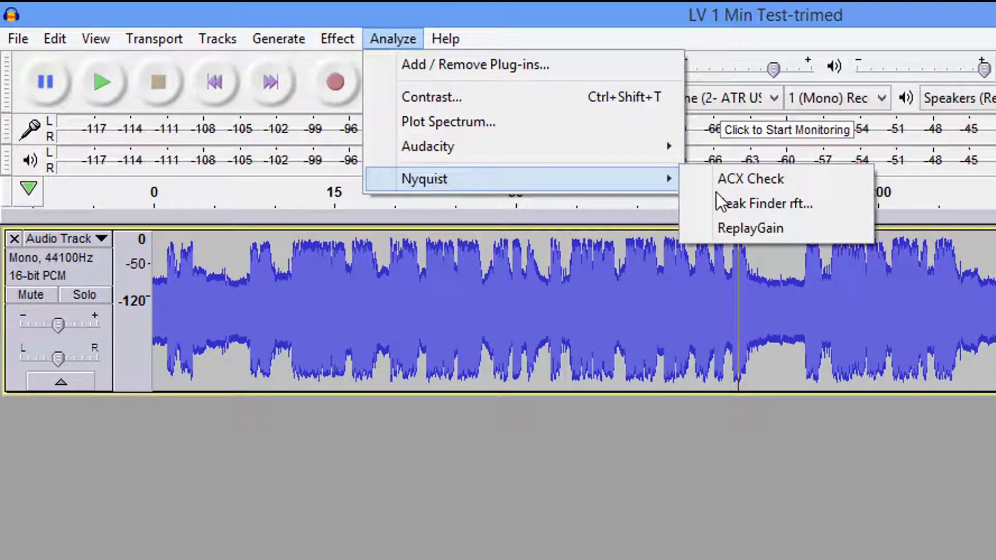
pyautogui.click(750, 227)
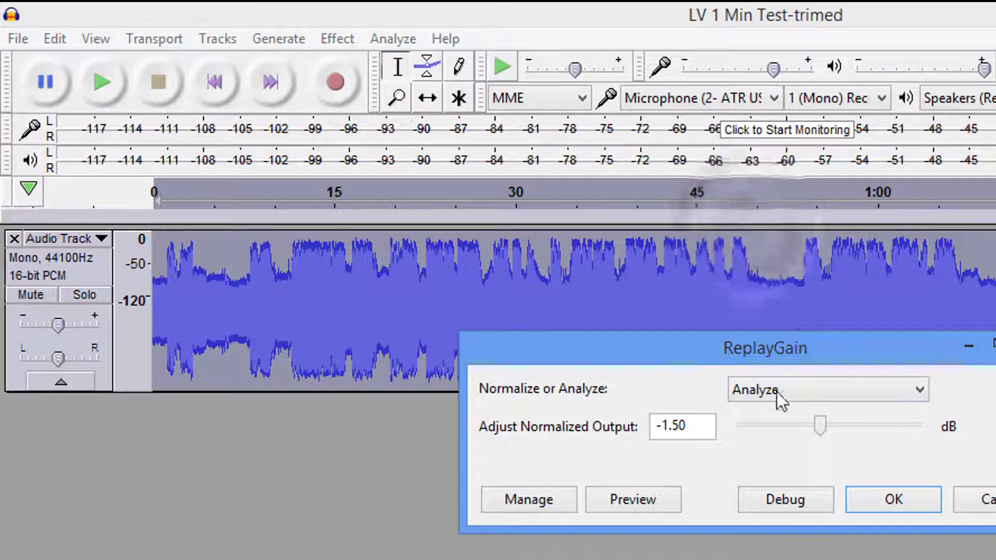
pyautogui.click(885, 504)
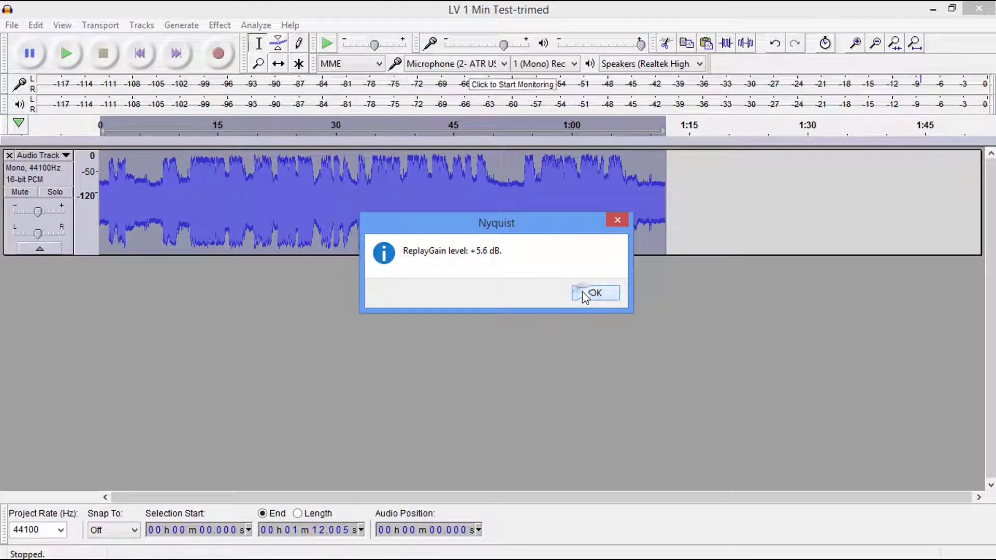
pyautogui.click(605, 299)
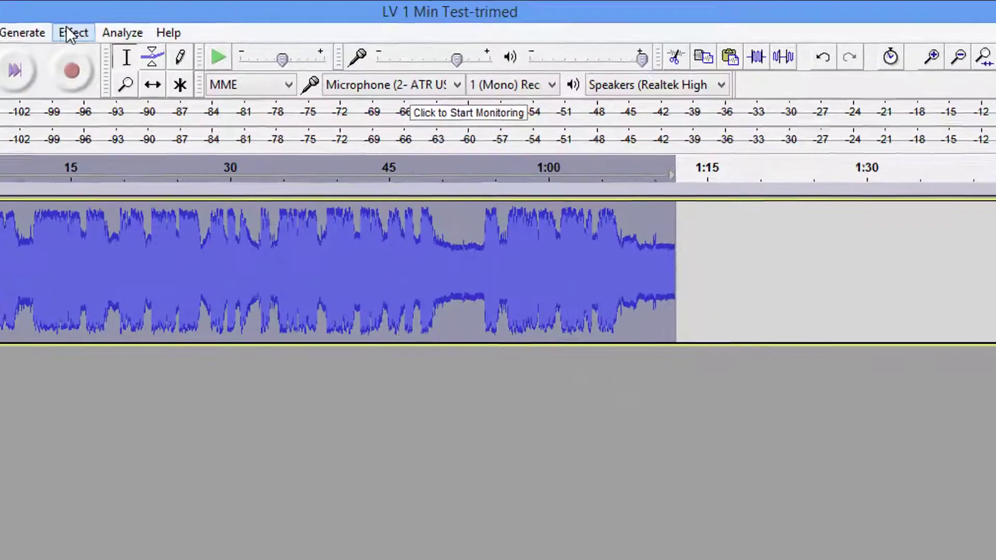
# Amplify the whole track by 5.6 dB without allowing clipping.
pyautogui.click(67, 30)
pyautogui.moveTo(60, 125)
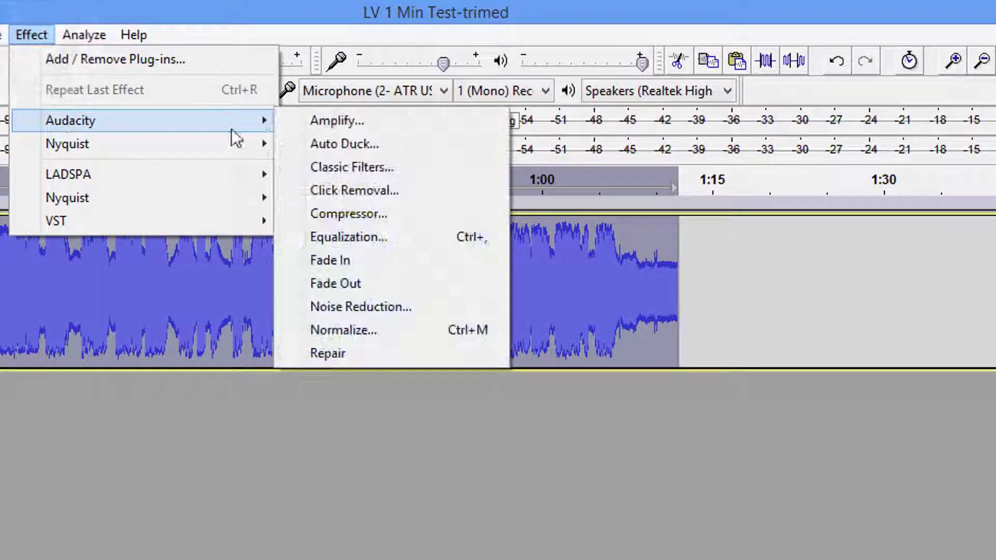
pyautogui.click(323, 120)
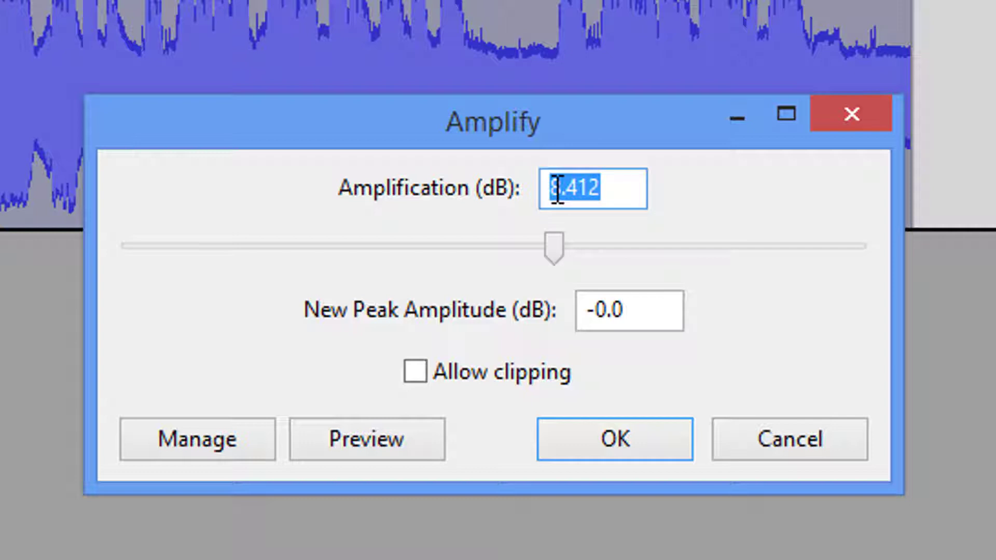
pyautogui.moveTo(556, 189); pyautogui.dragTo(654, 187)
pyautogui.write('5.6')
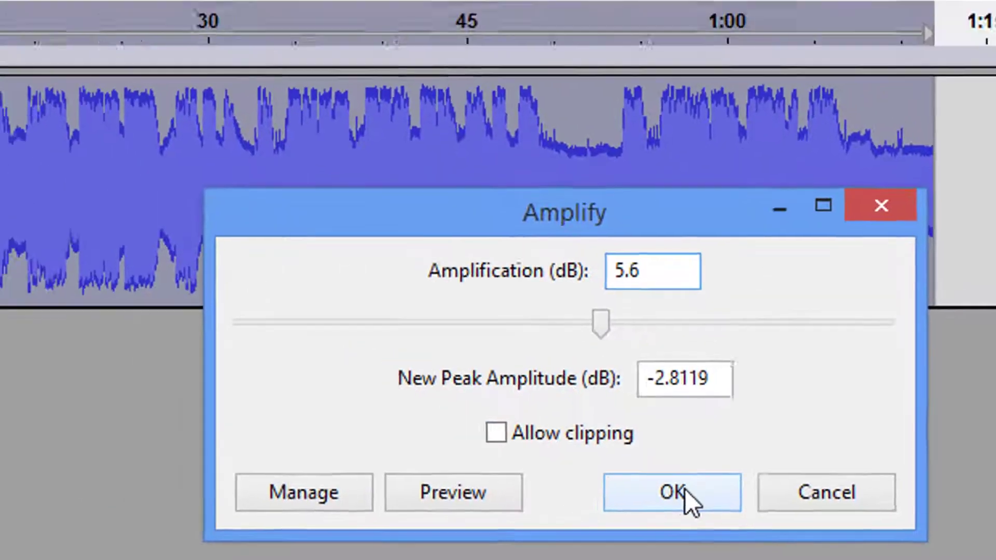
pyautogui.click(685, 490)
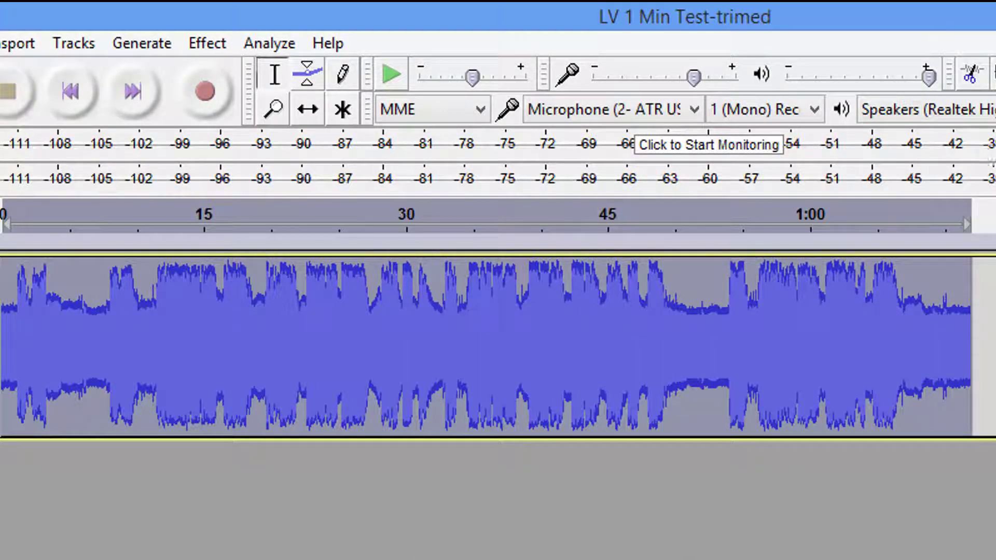
# Select the quiet ending from about 1:08.7 to 1:12.4 and play back the amplified audio.
pyautogui.click(73, 96)
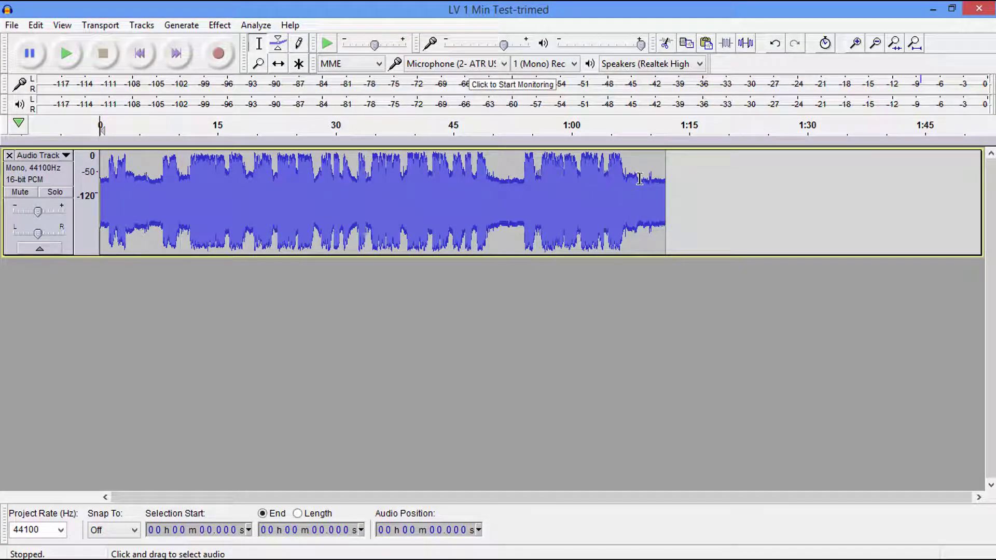
pyautogui.moveTo(639, 179); pyautogui.dragTo(667, 181)
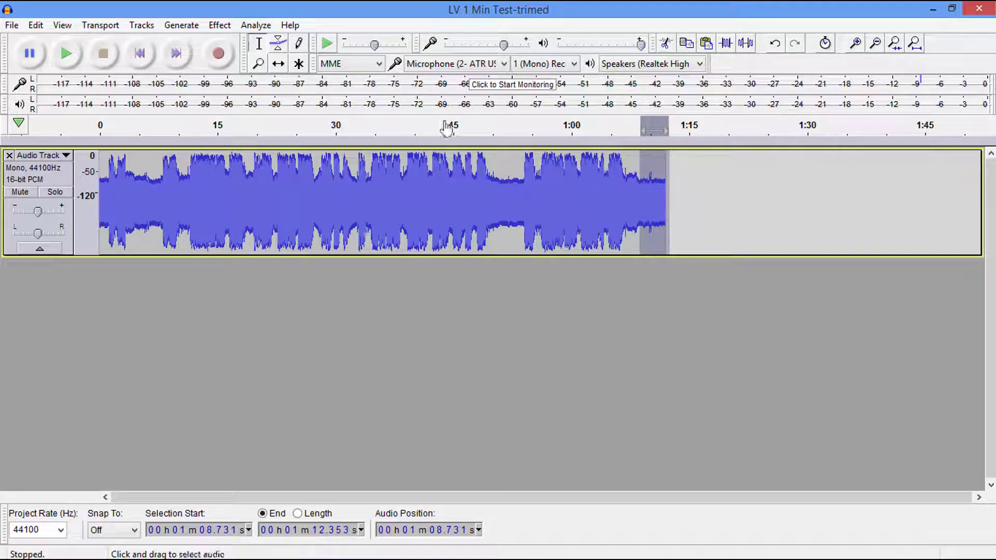
pyautogui.click(66, 54)
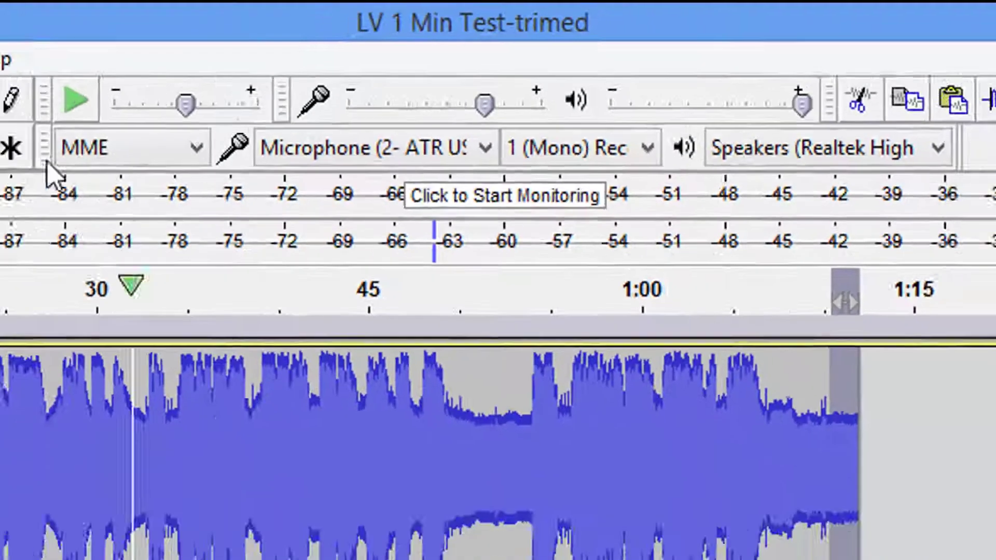
# Run ACX Check on the entire amplified track, review the report and close it.
pyautogui.hotkey('ctrl', 'a')
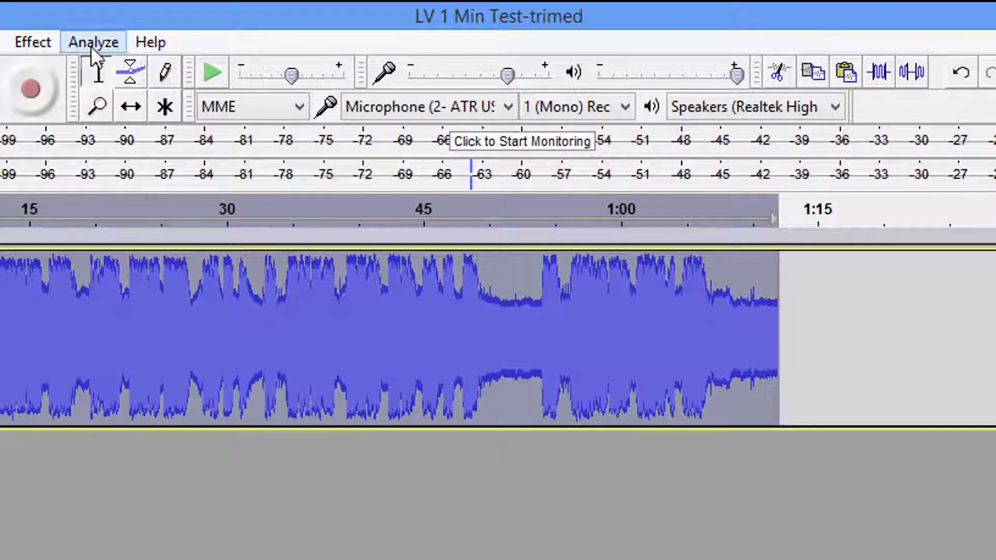
pyautogui.click(242, 27)
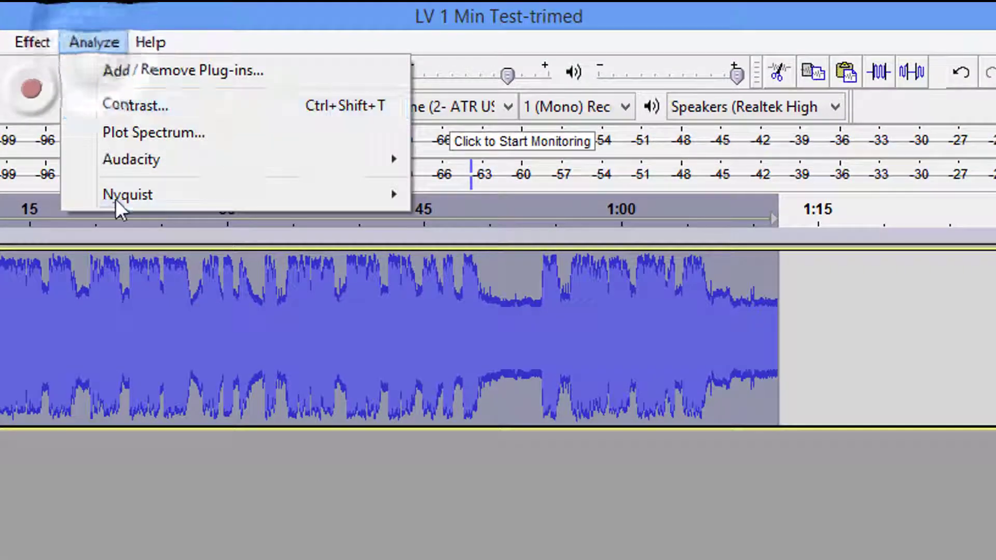
pyautogui.moveTo(117, 198)
pyautogui.click(478, 195)
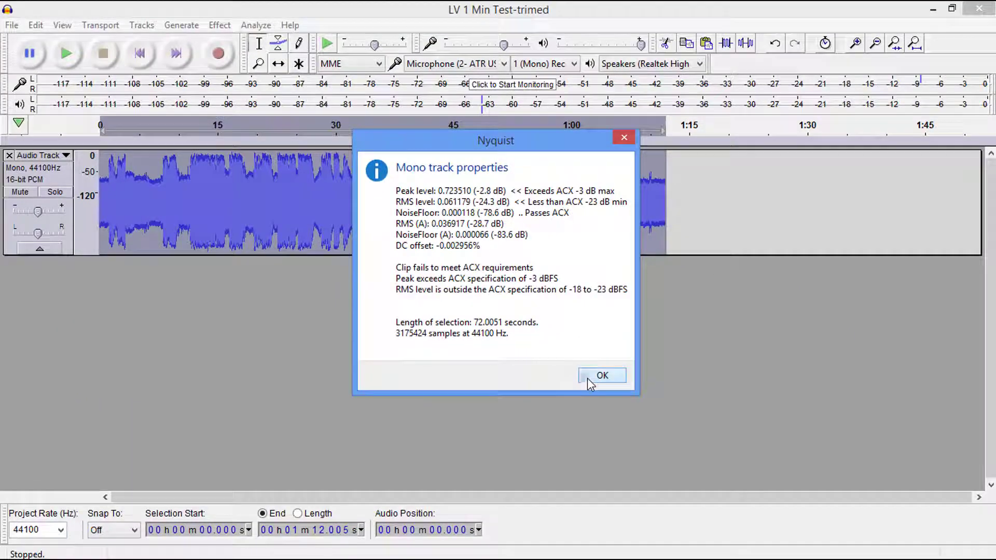
pyautogui.click(589, 378)
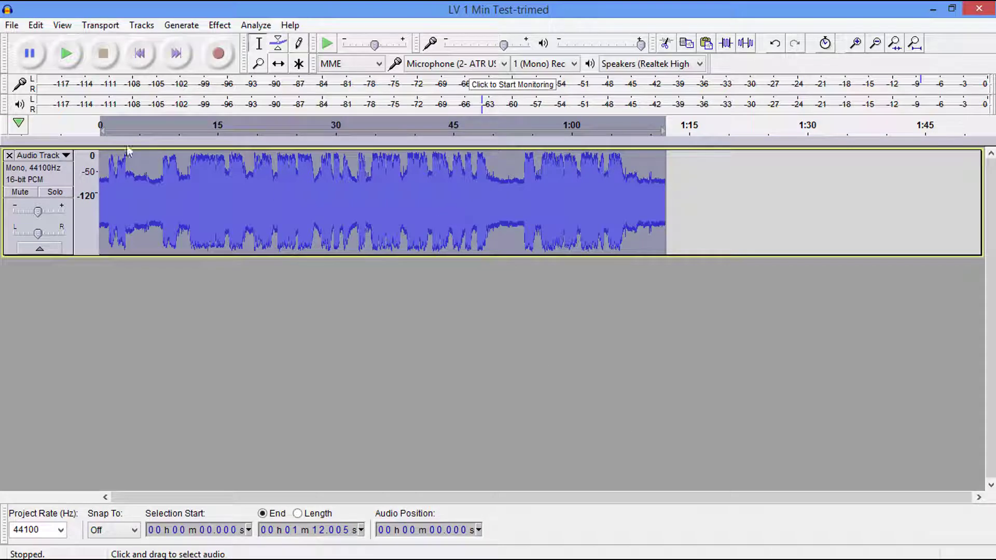
# Save the amplified project as "LV 1 Min Test-trimed-amp" in the Audacity folder.
pyautogui.click(12, 25)
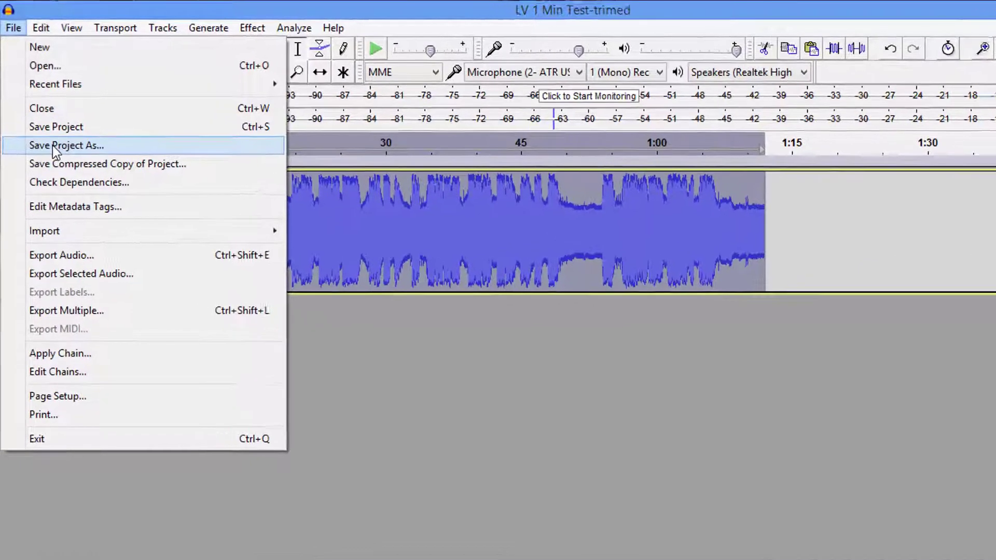
pyautogui.click(52, 146)
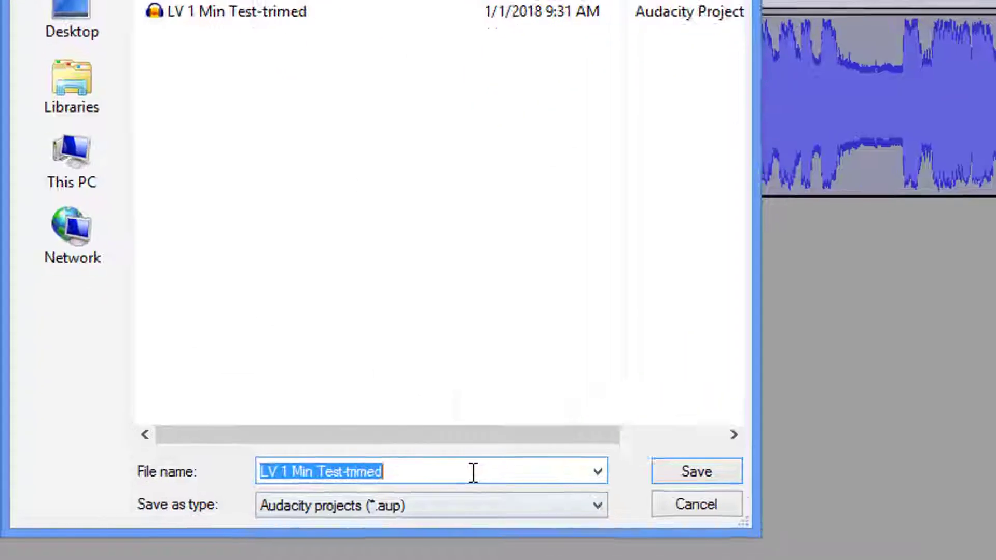
pyautogui.click(331, 498)
pyautogui.write('-')
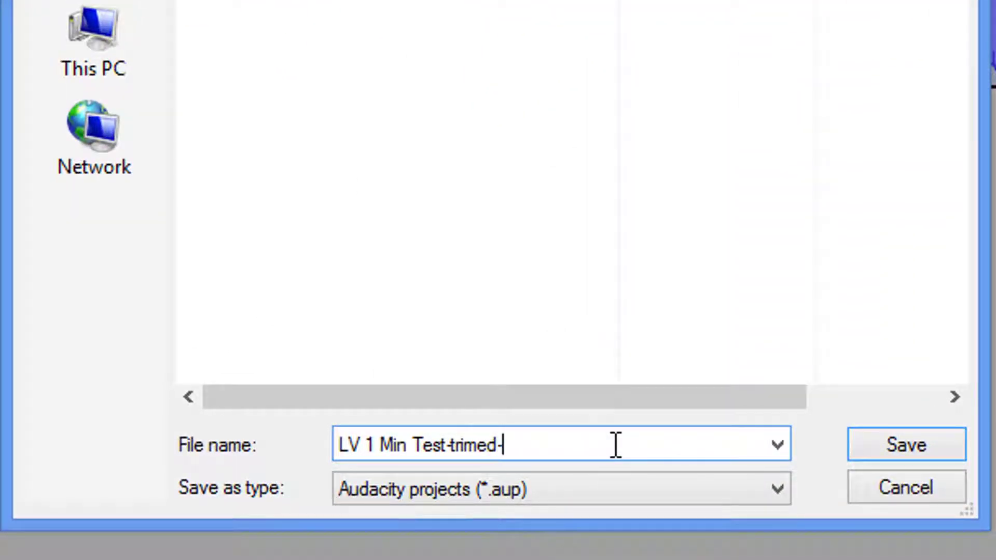
pyautogui.write('amp')
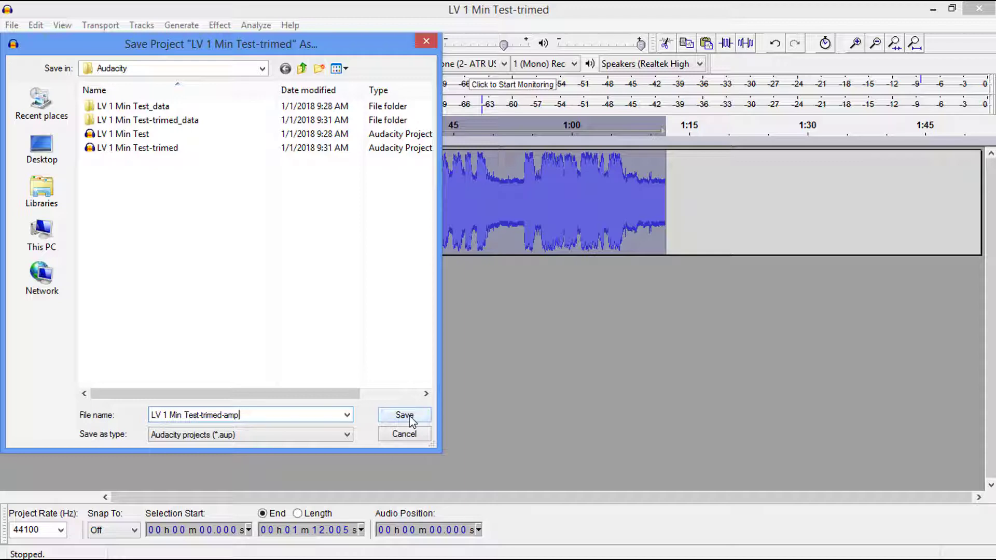
pyautogui.click(408, 415)
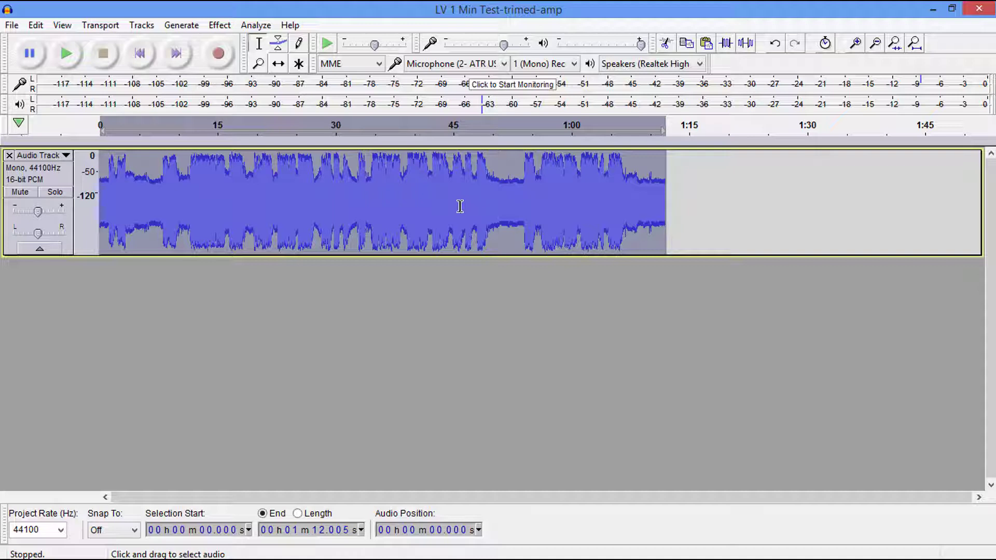
# Export the audio as MP3 file "LV 1 Min Test-trimed-amp" at a constant 128 kbps in Audacity Projects, with all metadata tags cleared.
pyautogui.click(11, 26)
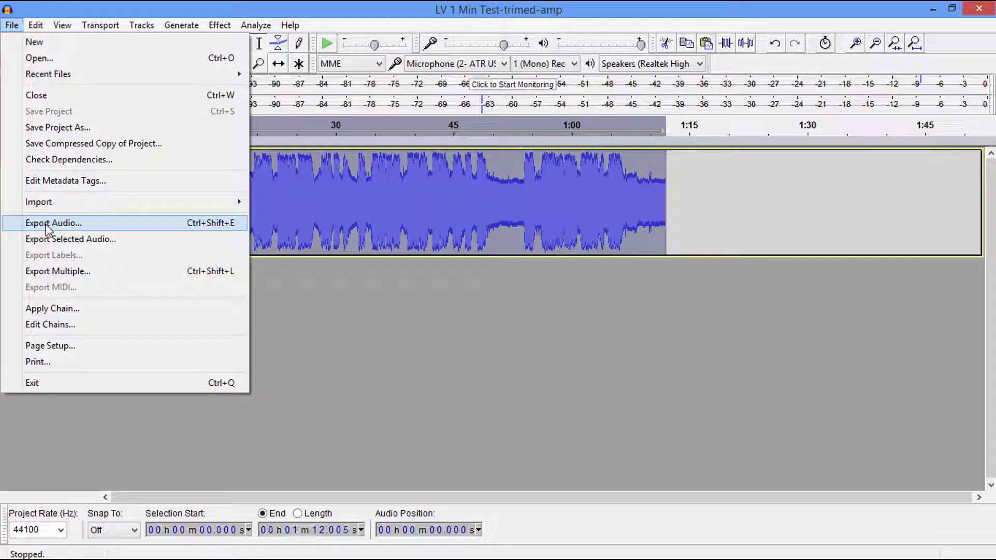
pyautogui.click(78, 223)
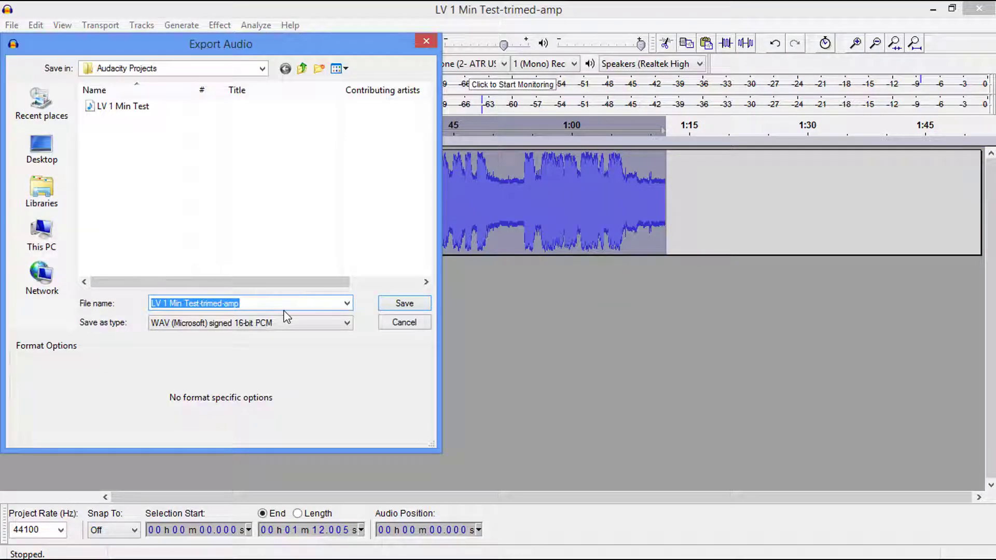
pyautogui.click(277, 321)
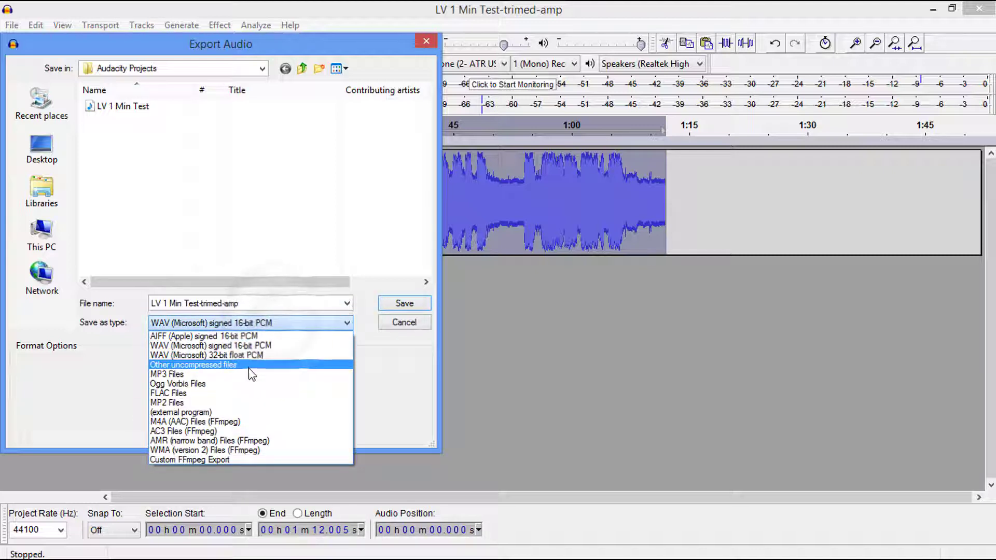
pyautogui.click(247, 374)
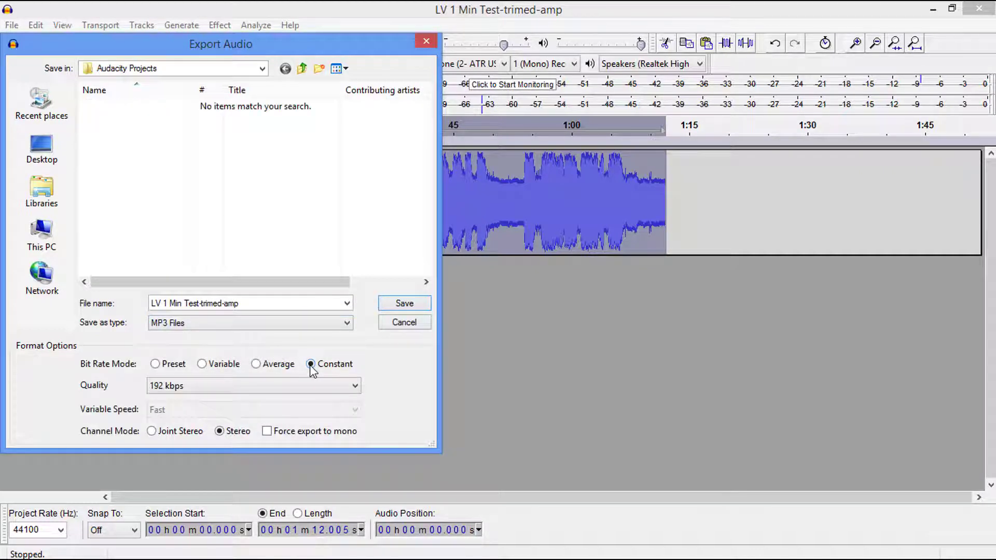
pyautogui.click(287, 388)
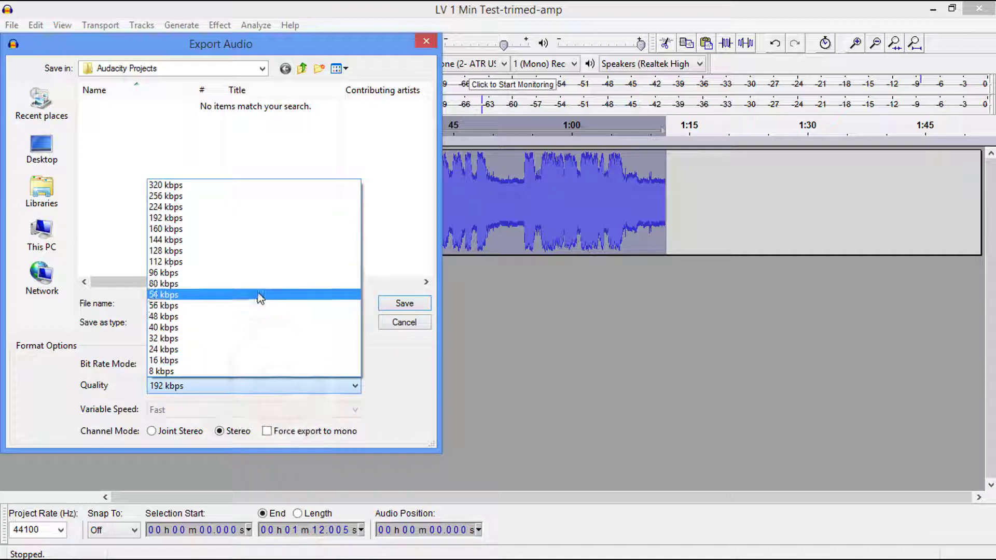
pyautogui.click(256, 252)
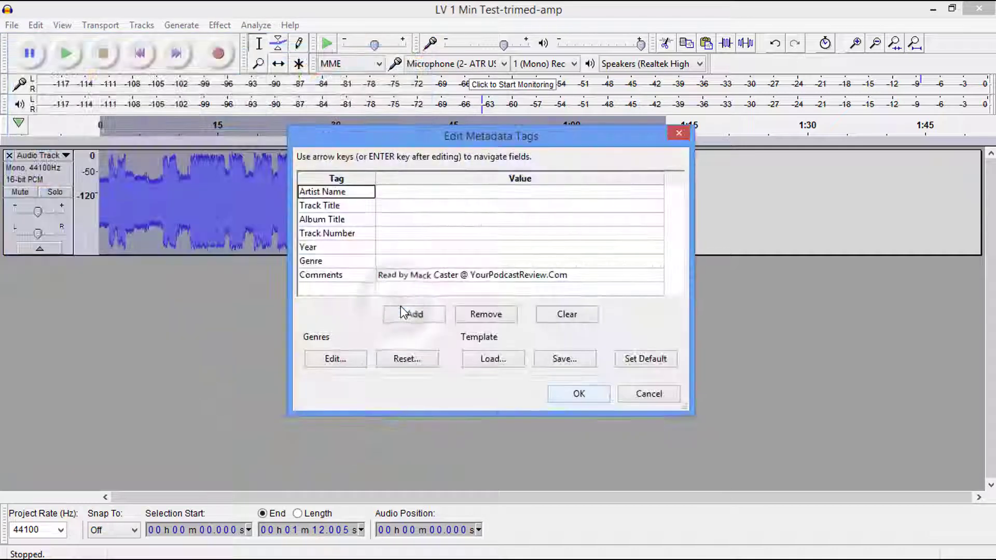
pyautogui.click(576, 318)
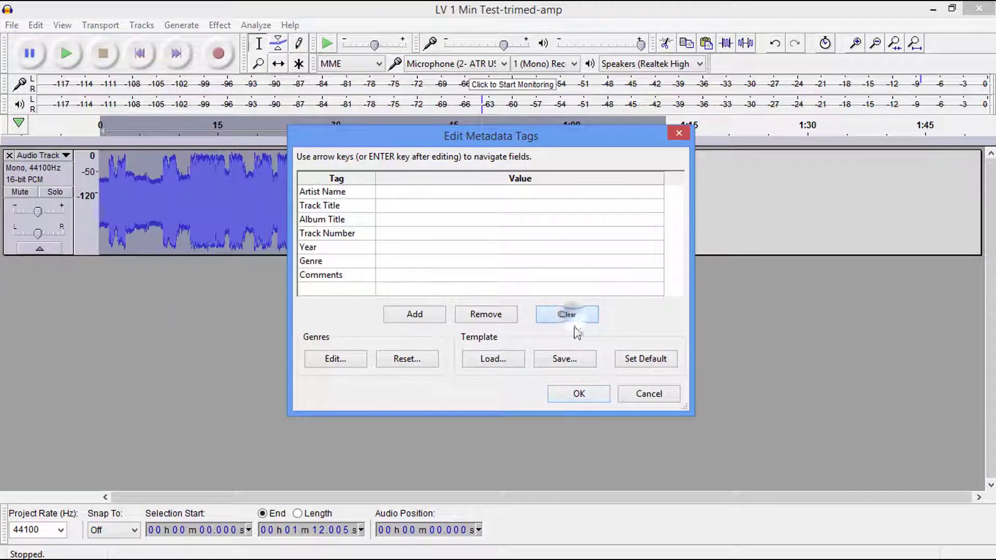
pyautogui.click(575, 397)
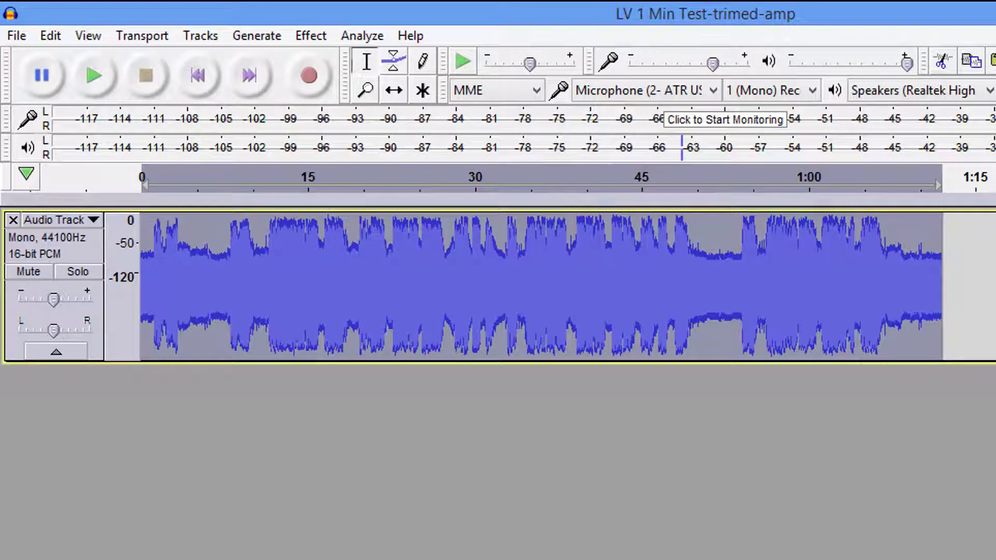
# Switch to MP3Gain, load LV 1 Min Test-trimed-amp.mp3 from the Audacity Projects folder on the desktop, and run Track Analysis on it.
pyautogui.click(363, 559)
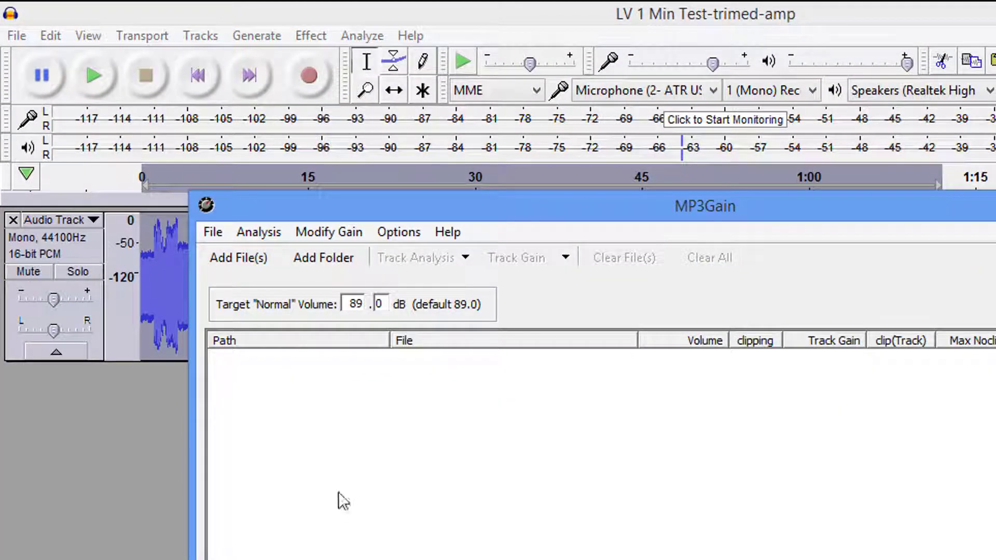
pyautogui.click(240, 258)
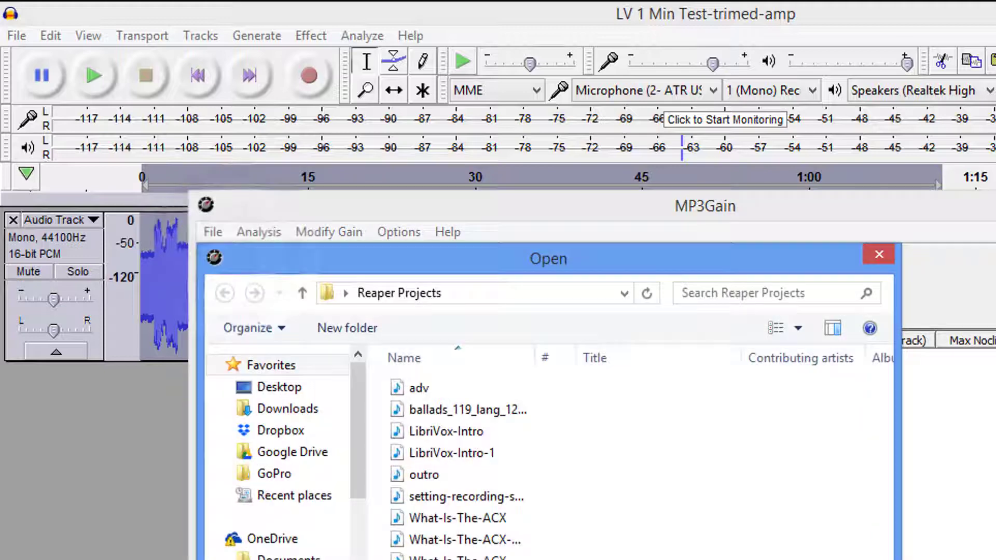
pyautogui.click(293, 388)
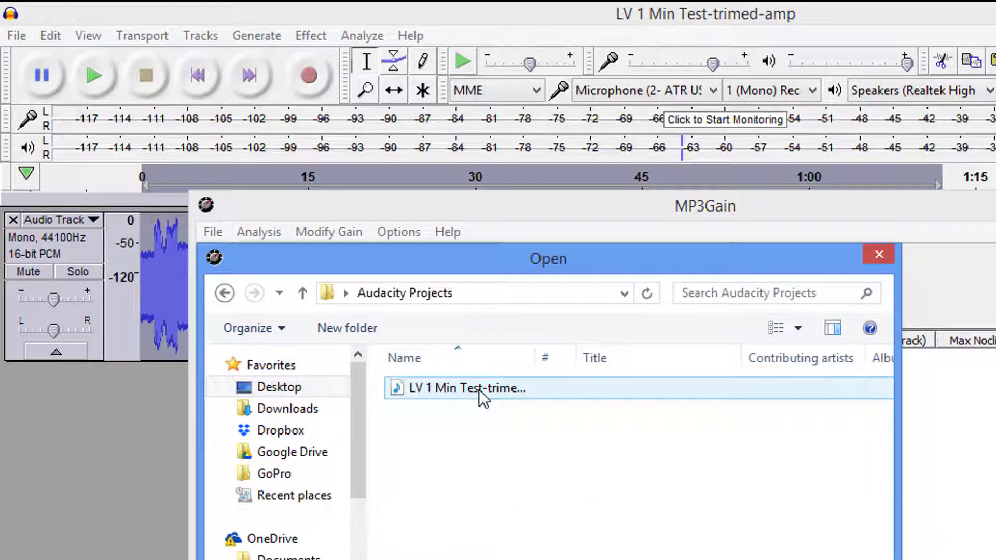
pyautogui.doubleClick(478, 391)
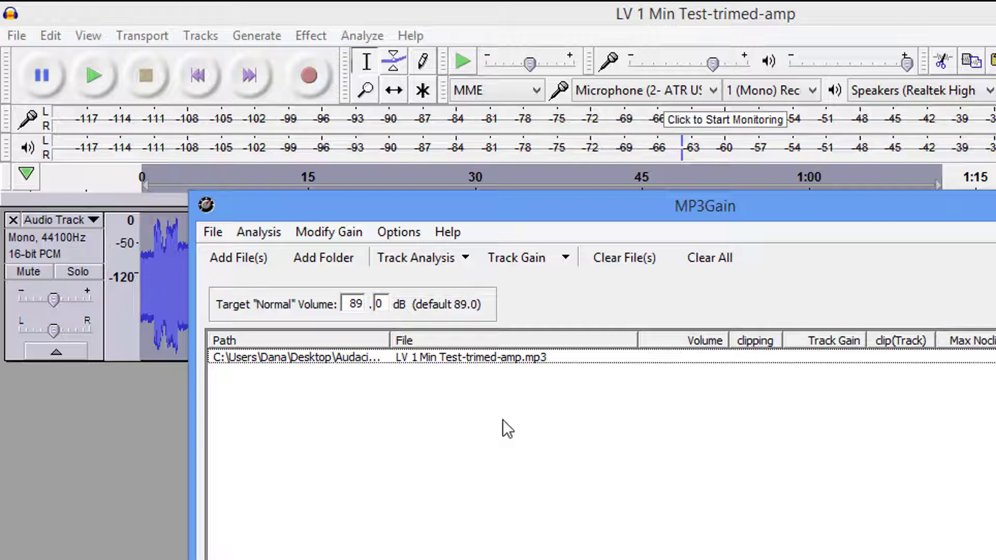
pyautogui.click(438, 356)
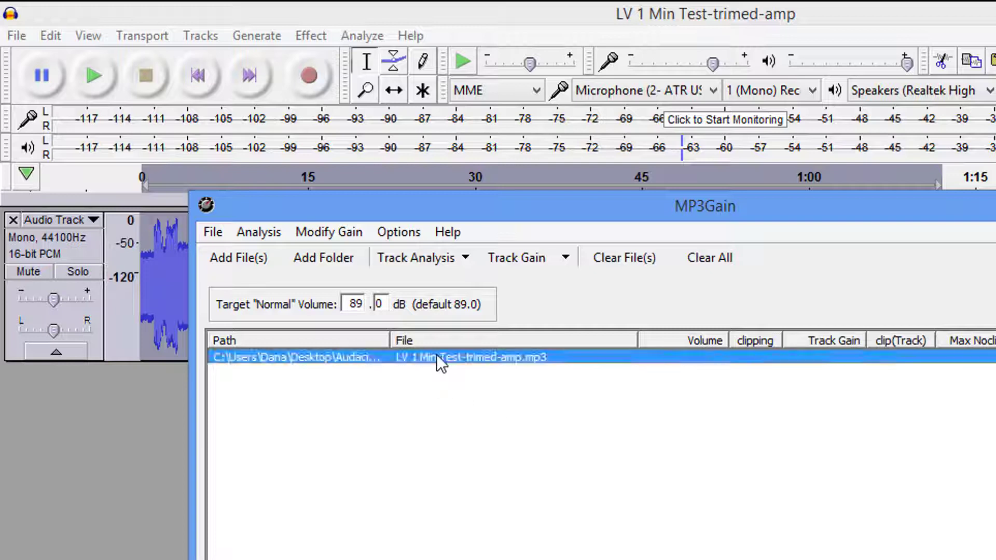
pyautogui.click(407, 259)
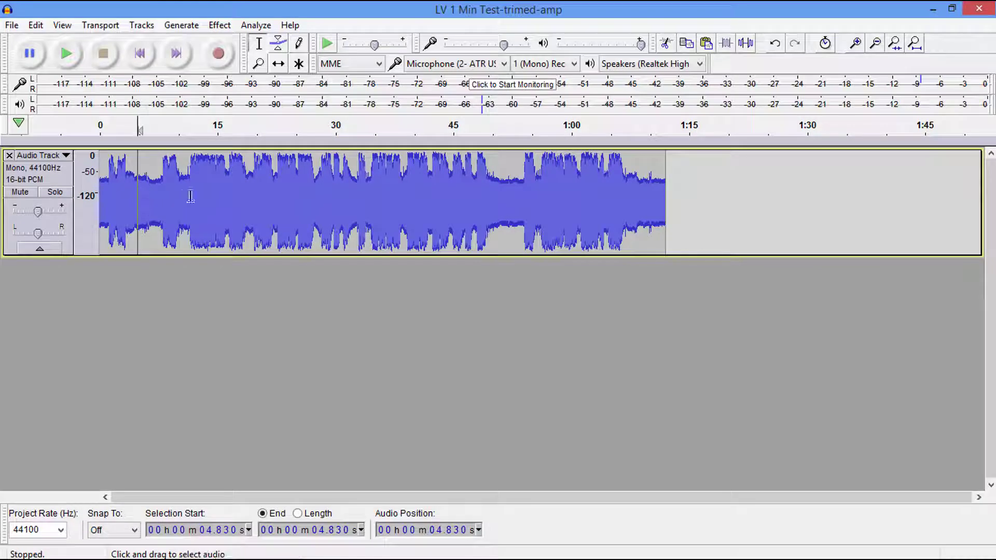
# Return to the start of the amplified track in Audacity and play the recording back.
pyautogui.click(140, 53)
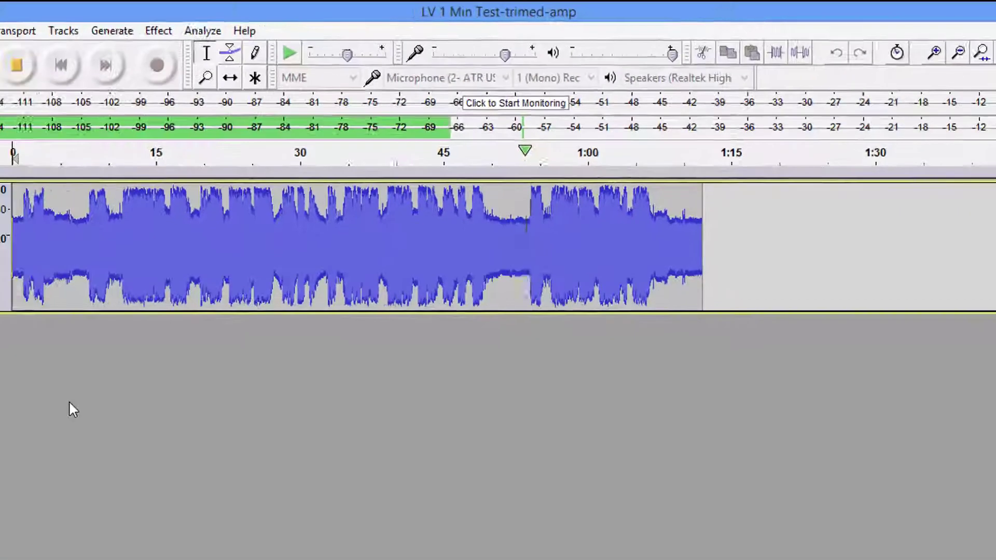
pyautogui.press('space')
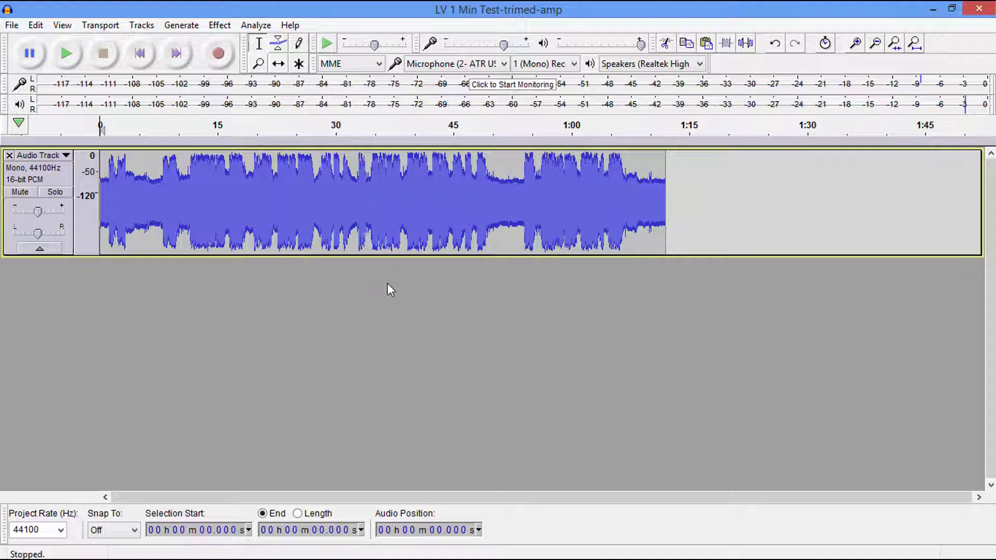
pyautogui.click(224, 29)
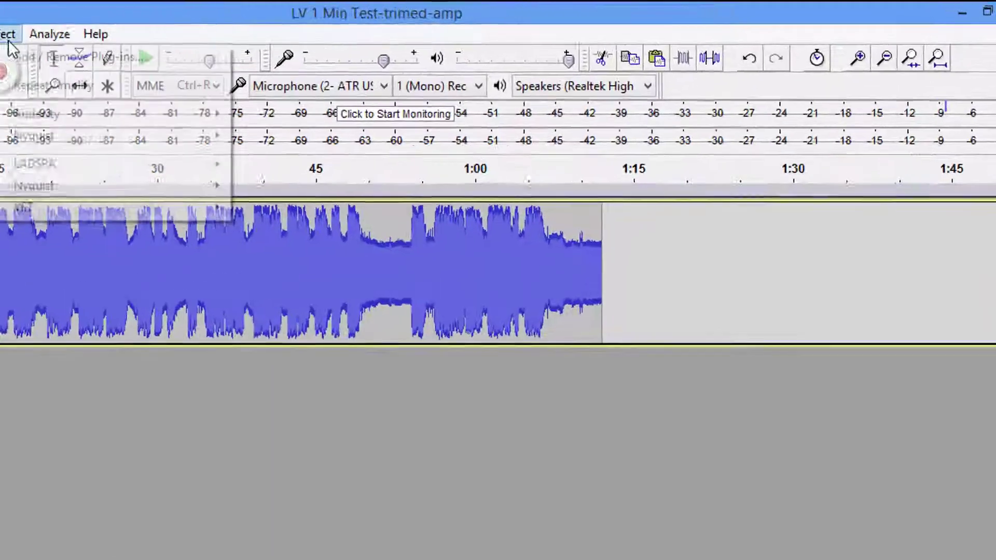
pyautogui.moveTo(78, 113)
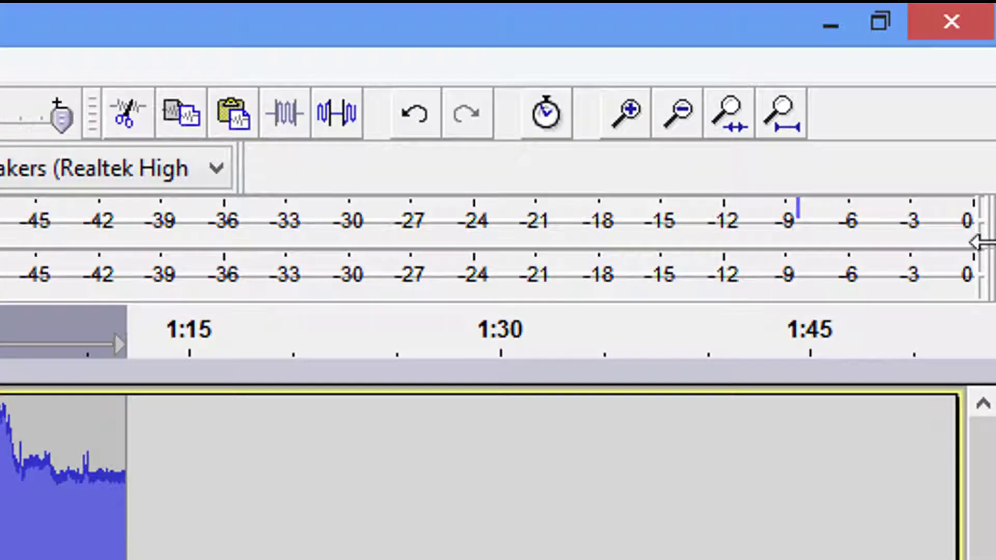
pyautogui.moveTo(977, 235); pyautogui.dragTo(985, 262)
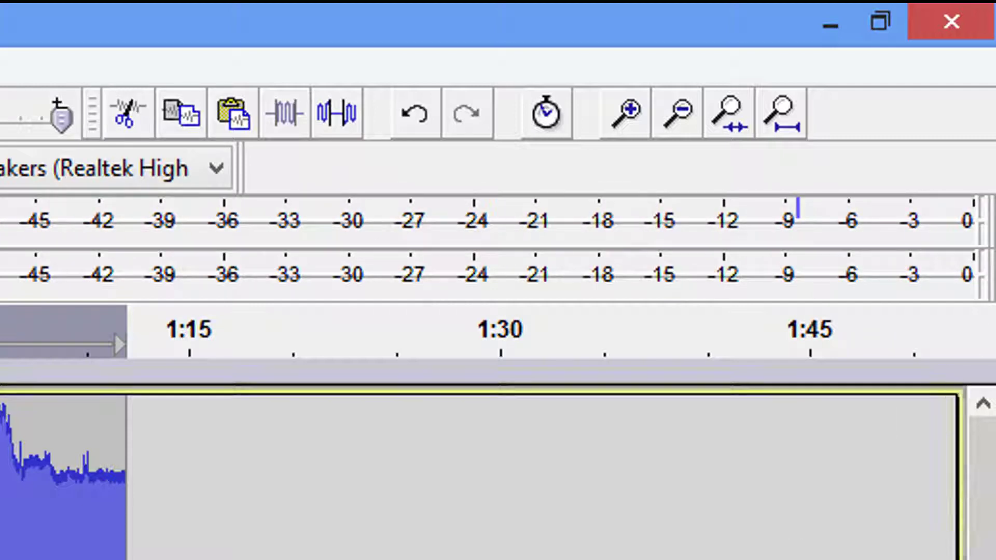